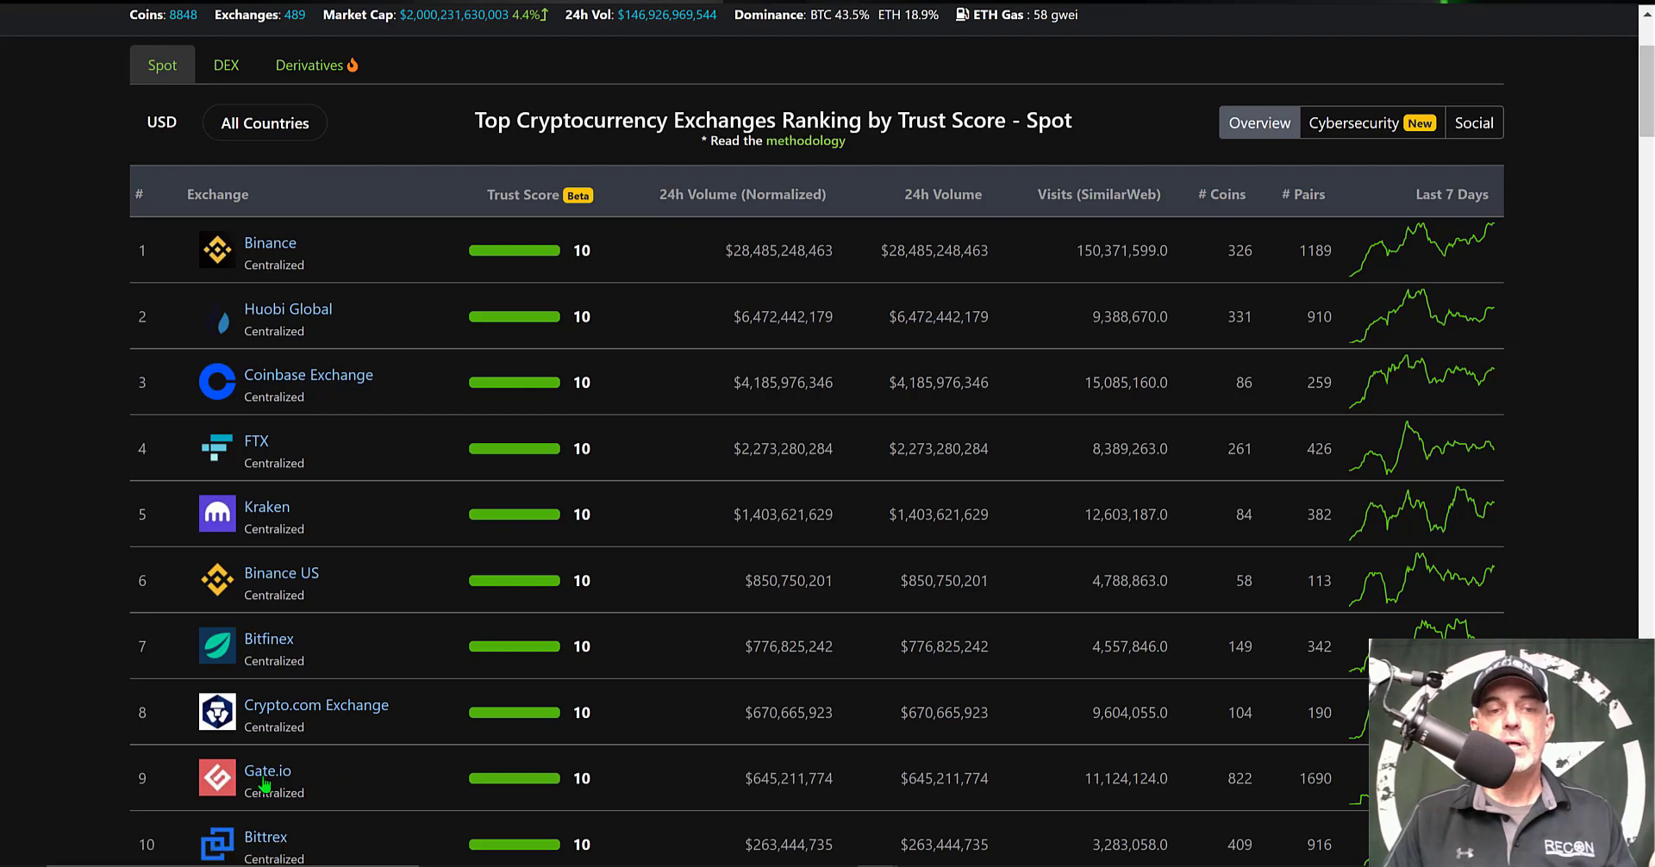
- Compare Gate.io's trading volume, number of coins and number of pairs with Binance's in the spot exchange ranking
scroll(532, 681, "down", 1)
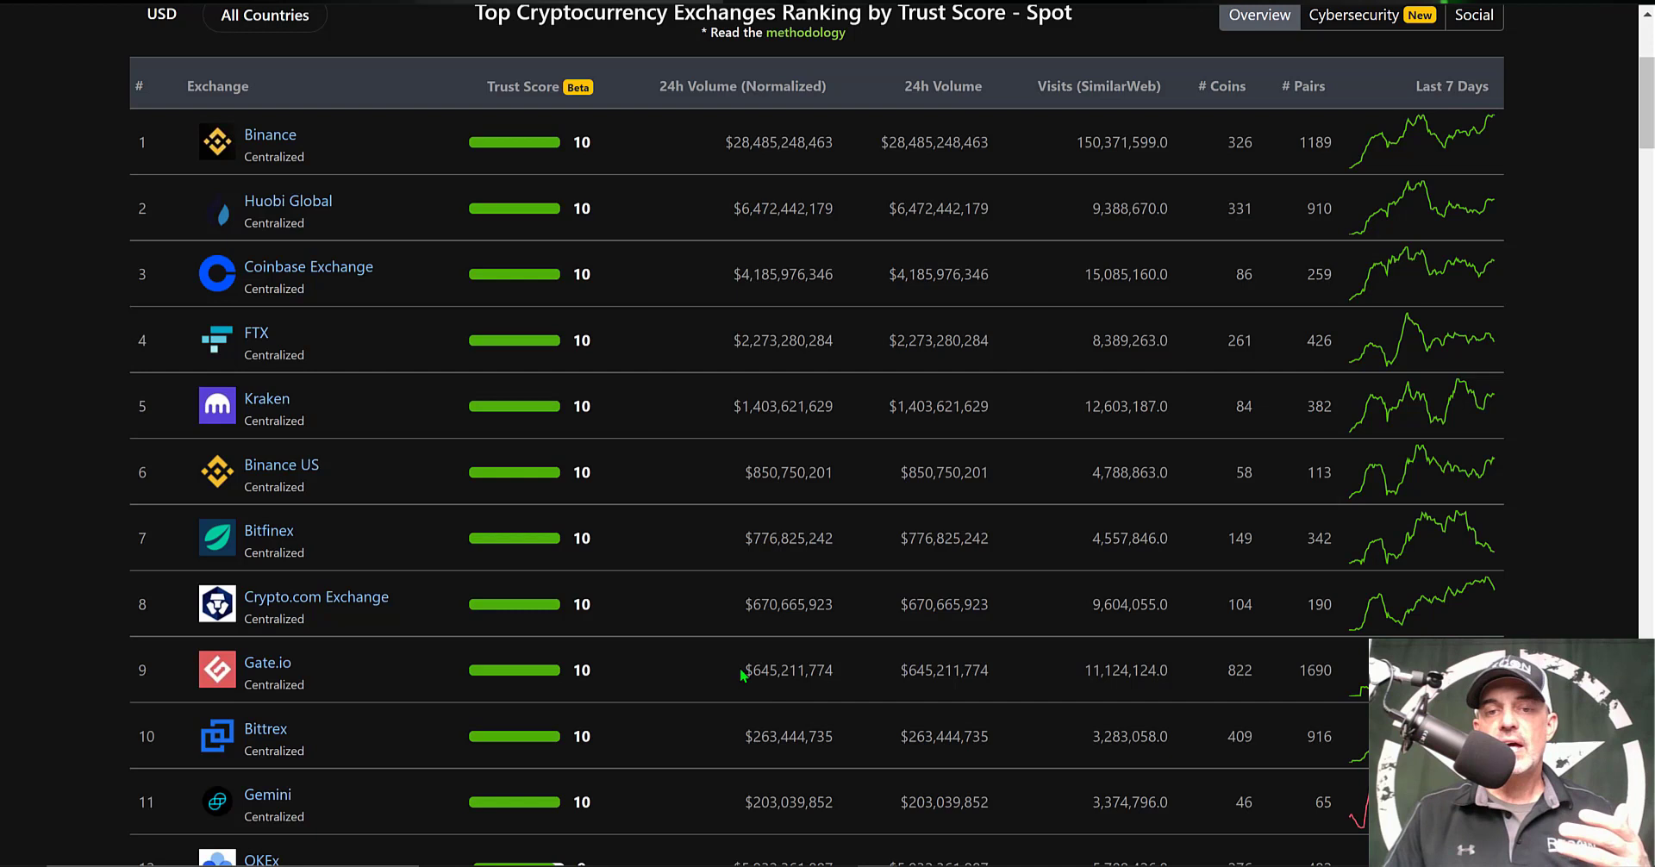
left_click_drag(741, 672, 834, 665)
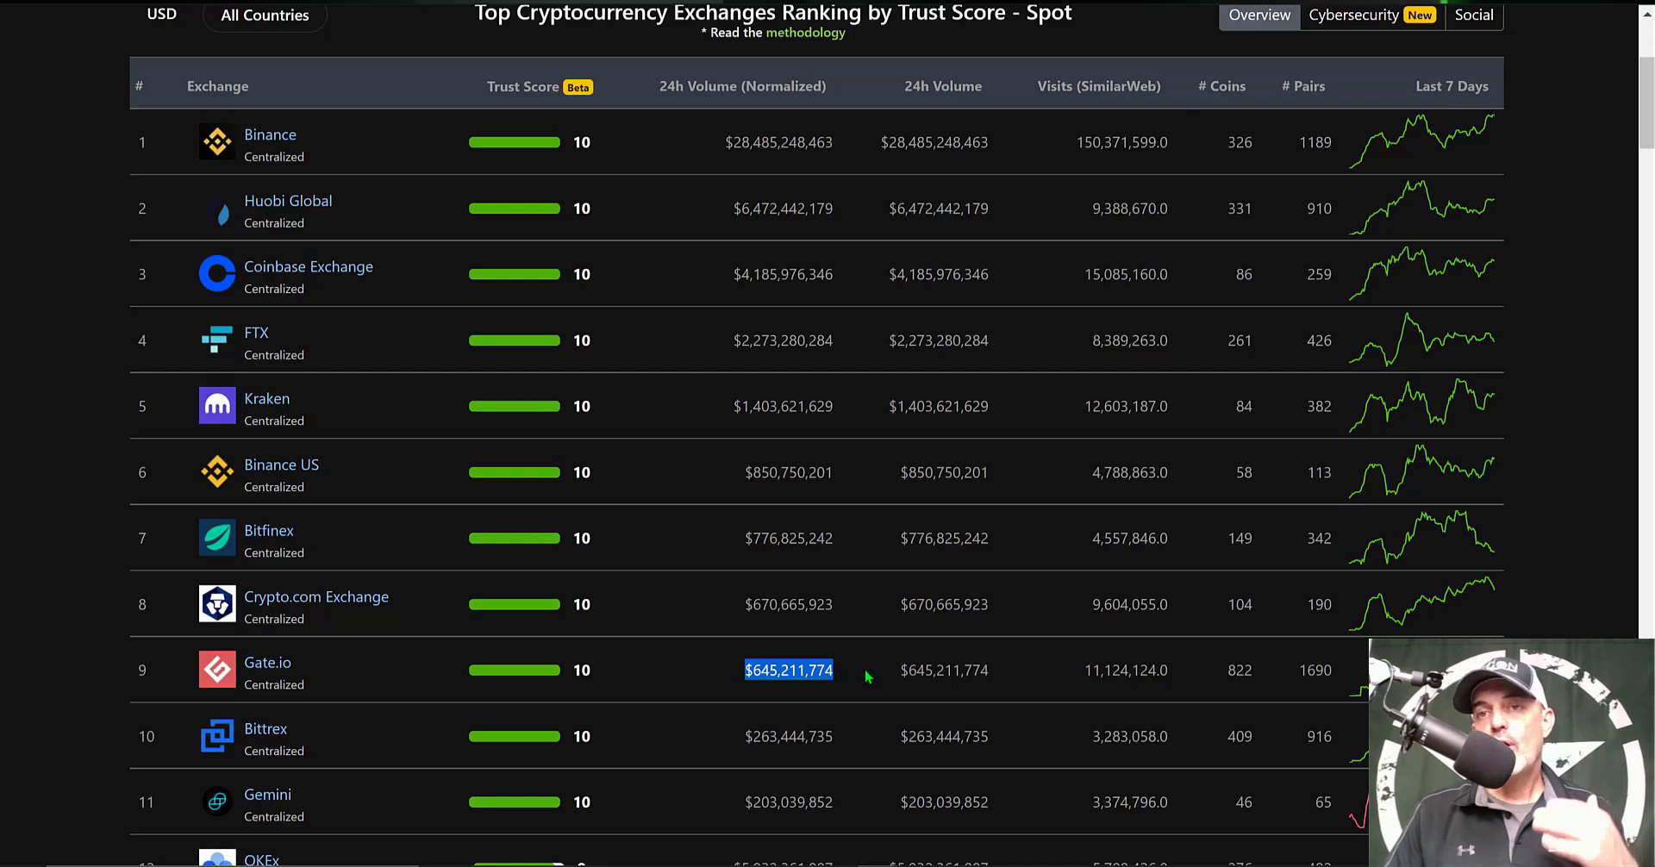
left_click(1231, 142)
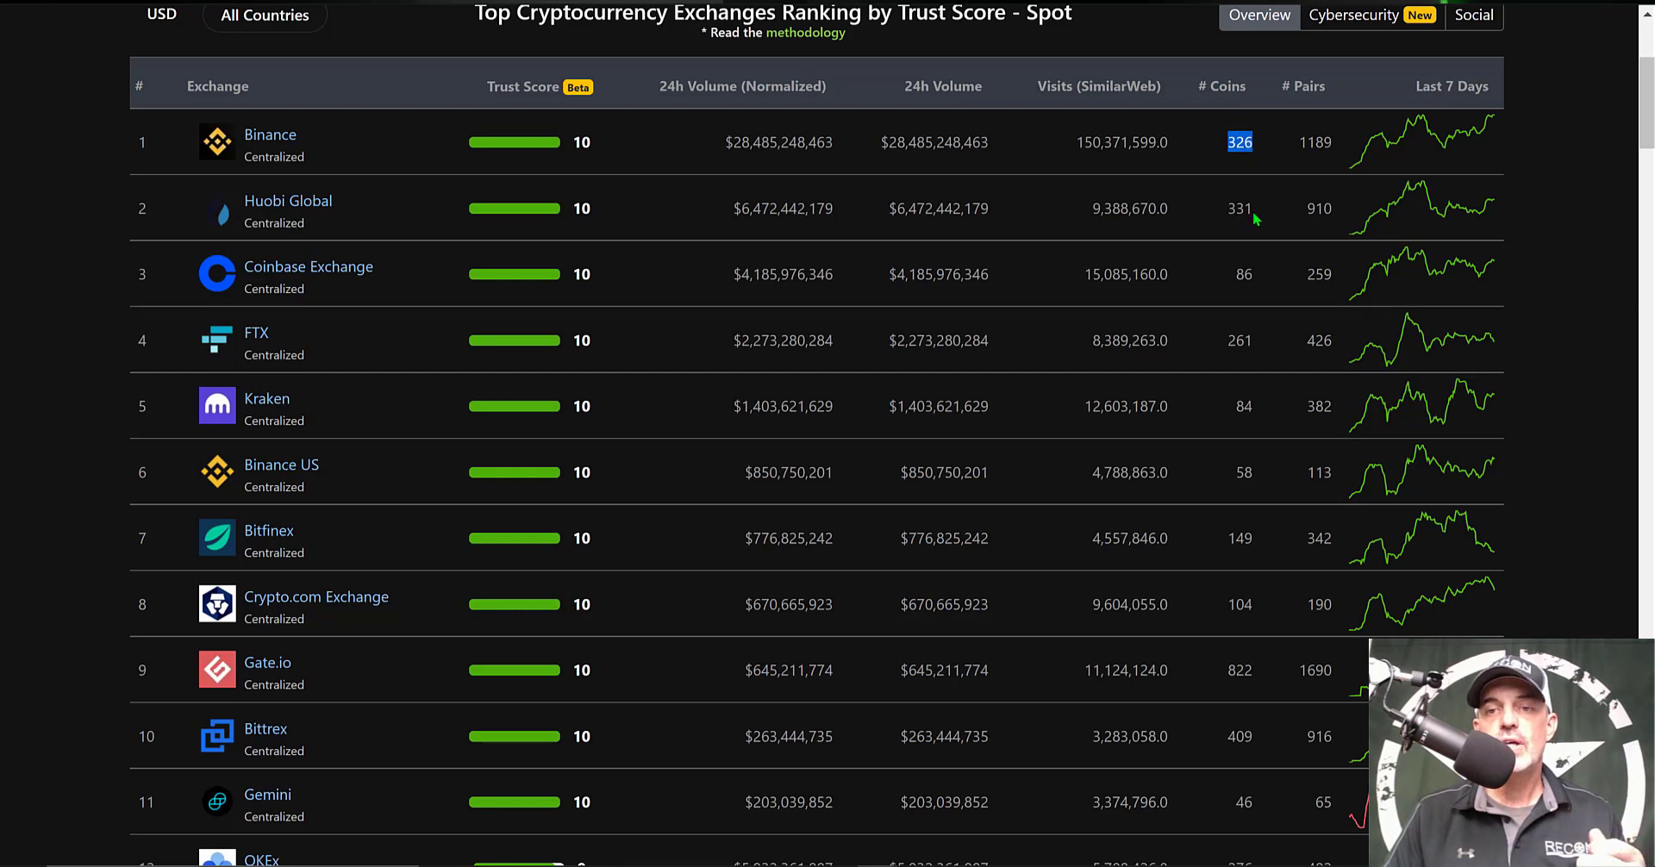
left_click_drag(1227, 671, 1251, 670)
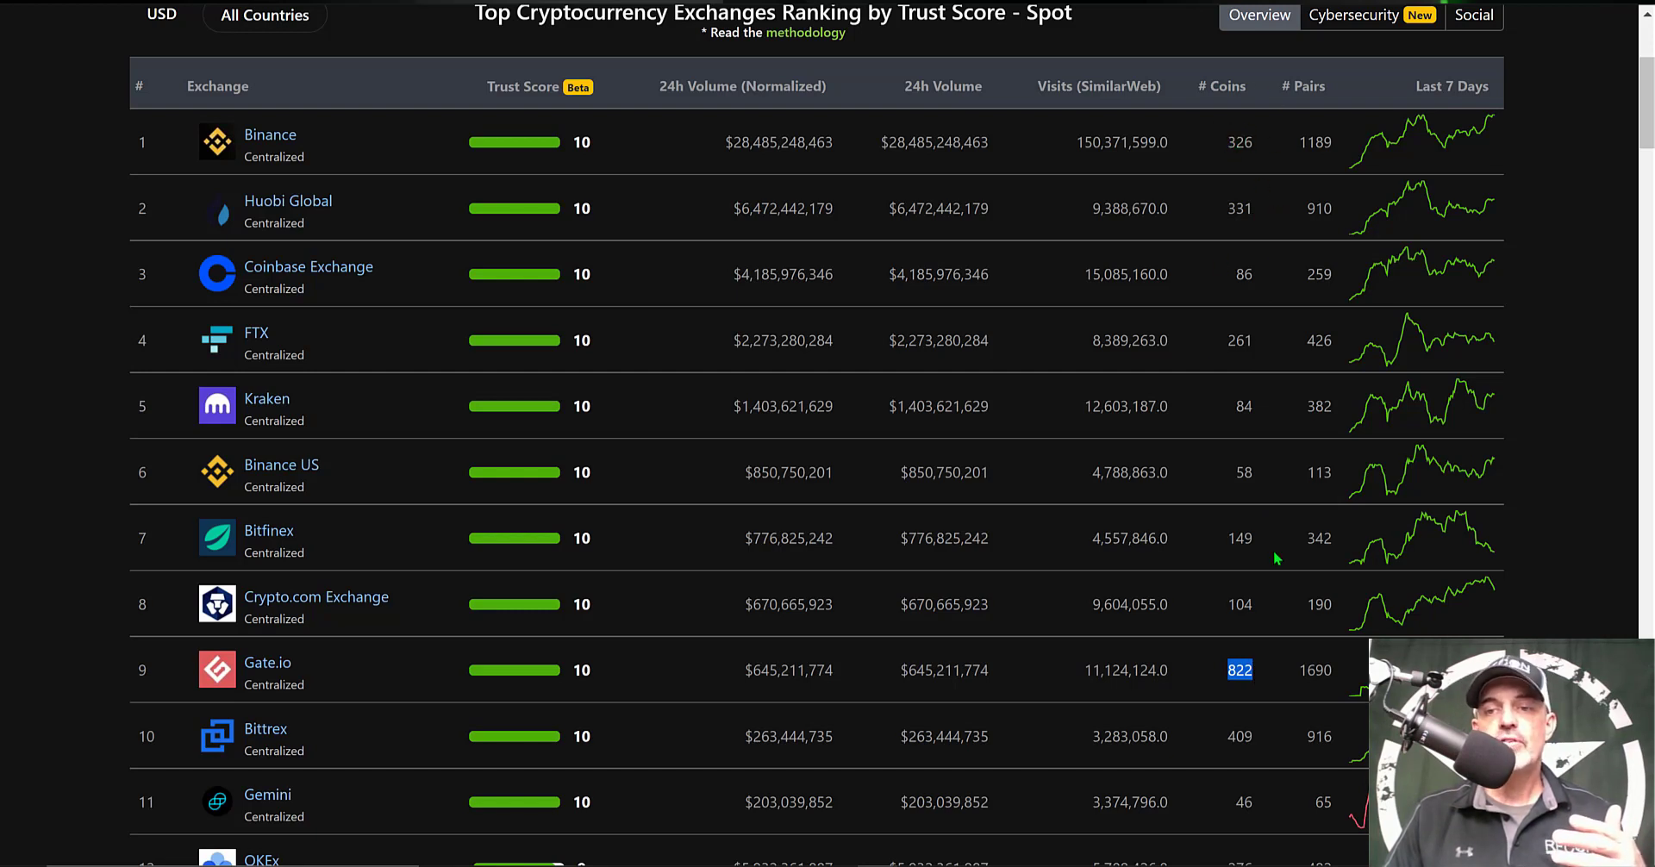
left_click_drag(1296, 673, 1331, 669)
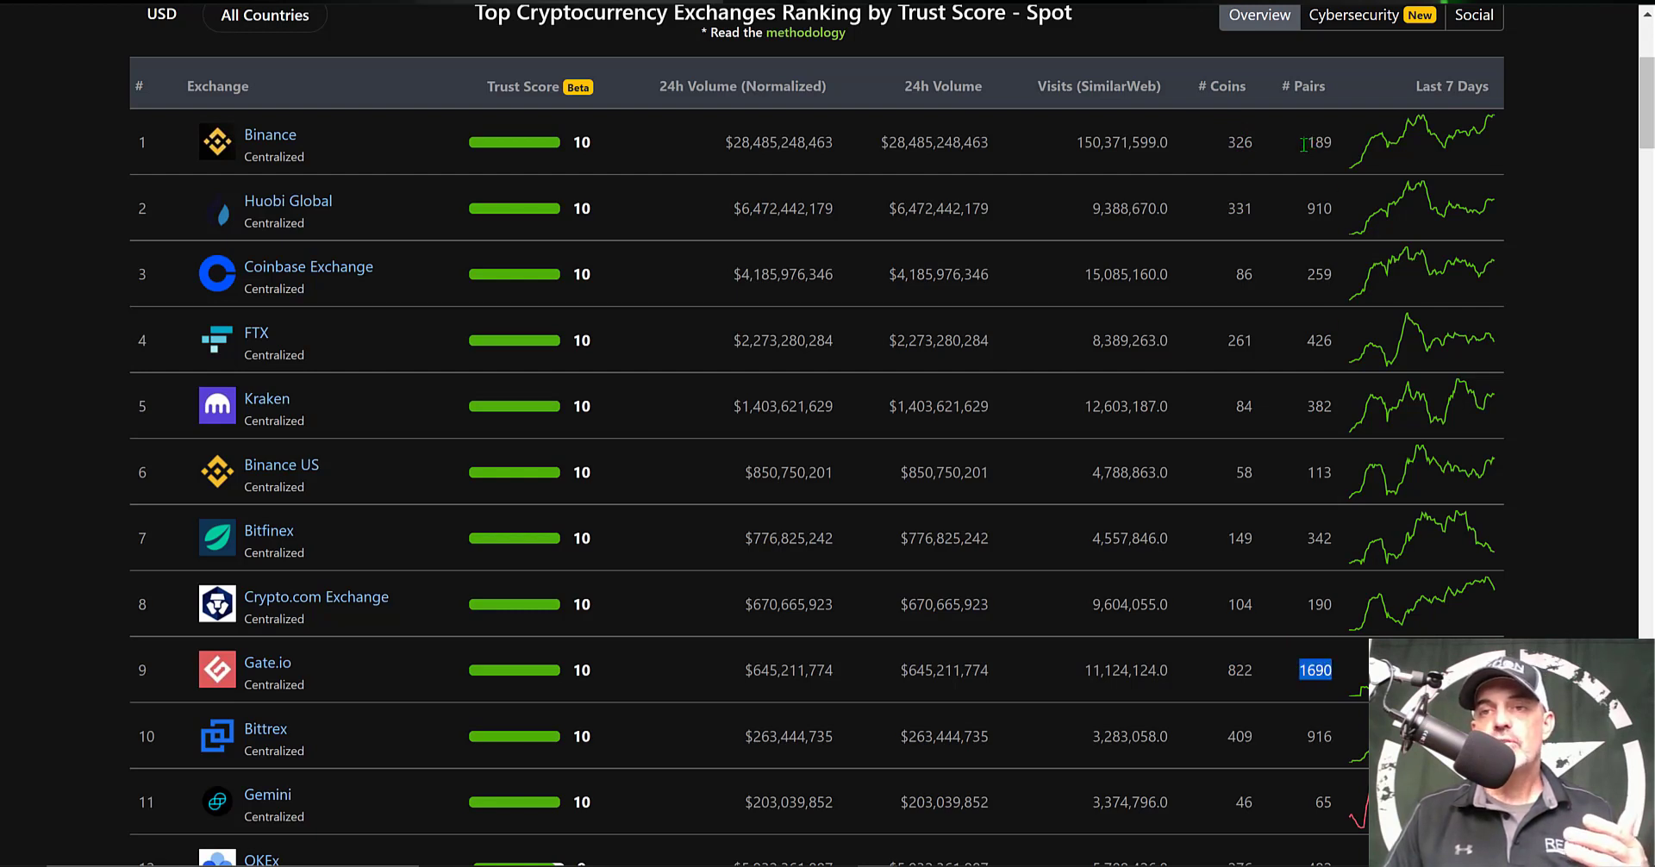
left_click_drag(1299, 142, 1330, 143)
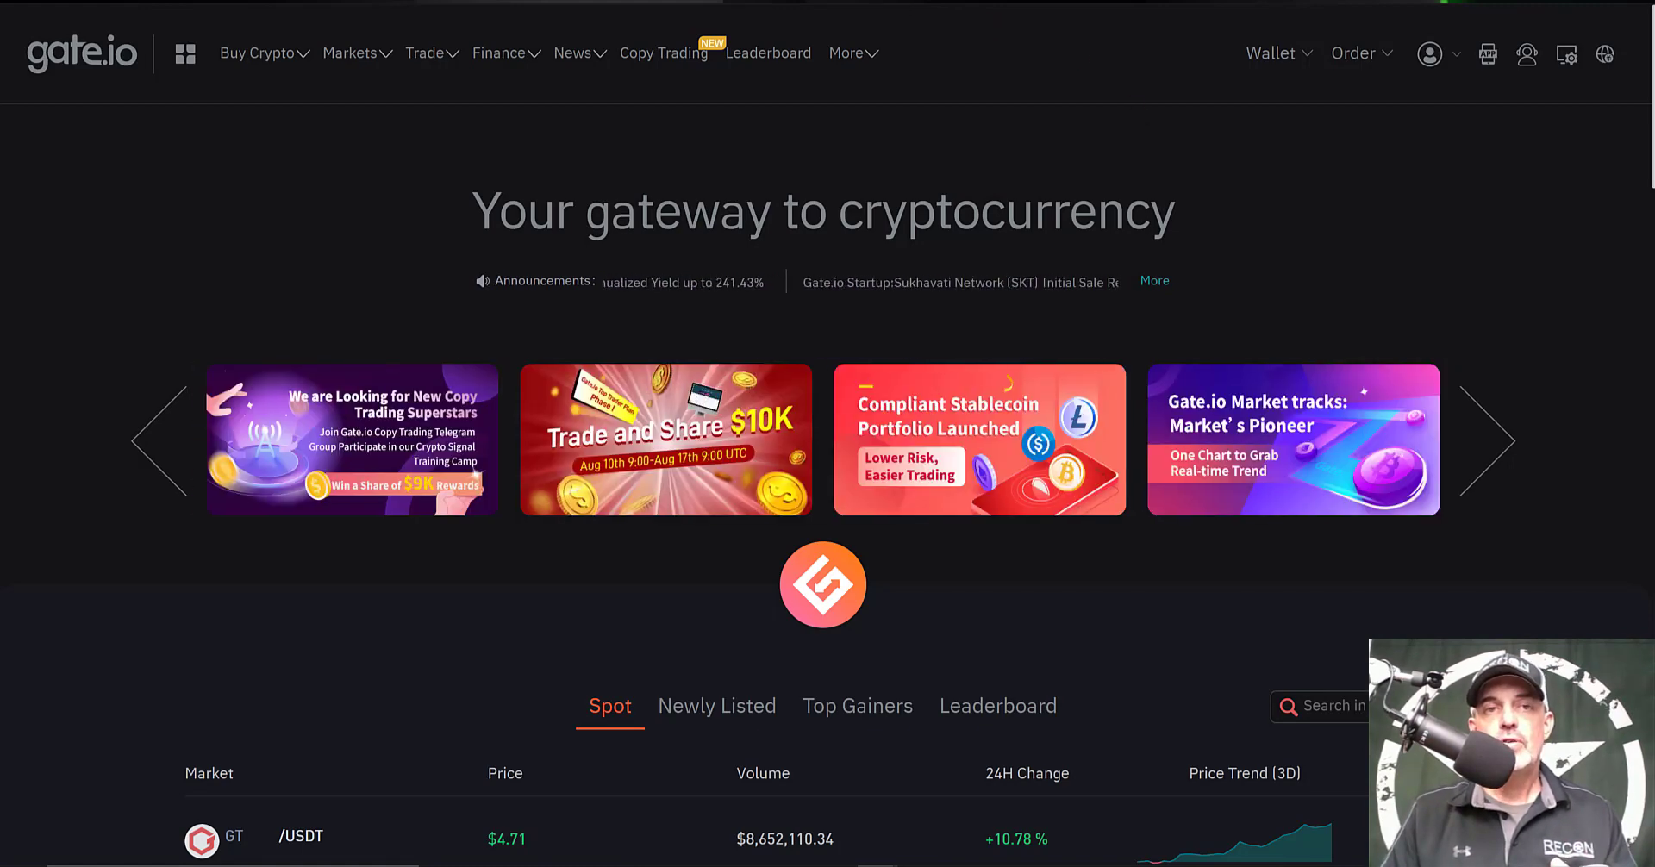
- On Gate.io, open the standard spot trading page for BTC/USDT
mouse_move(419, 57)
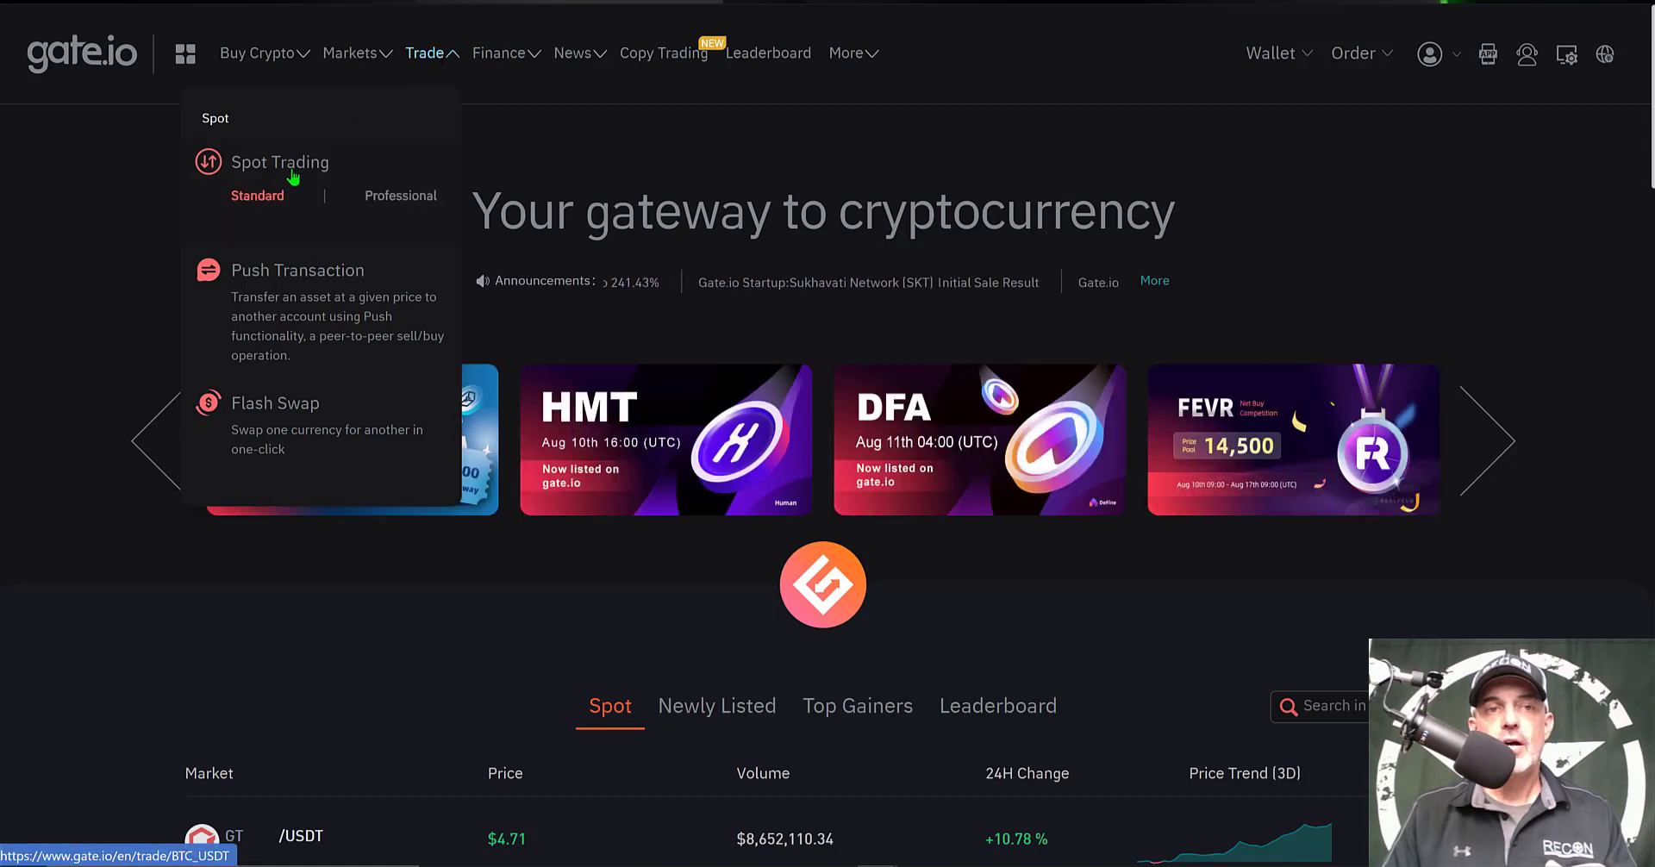
left_click(291, 171)
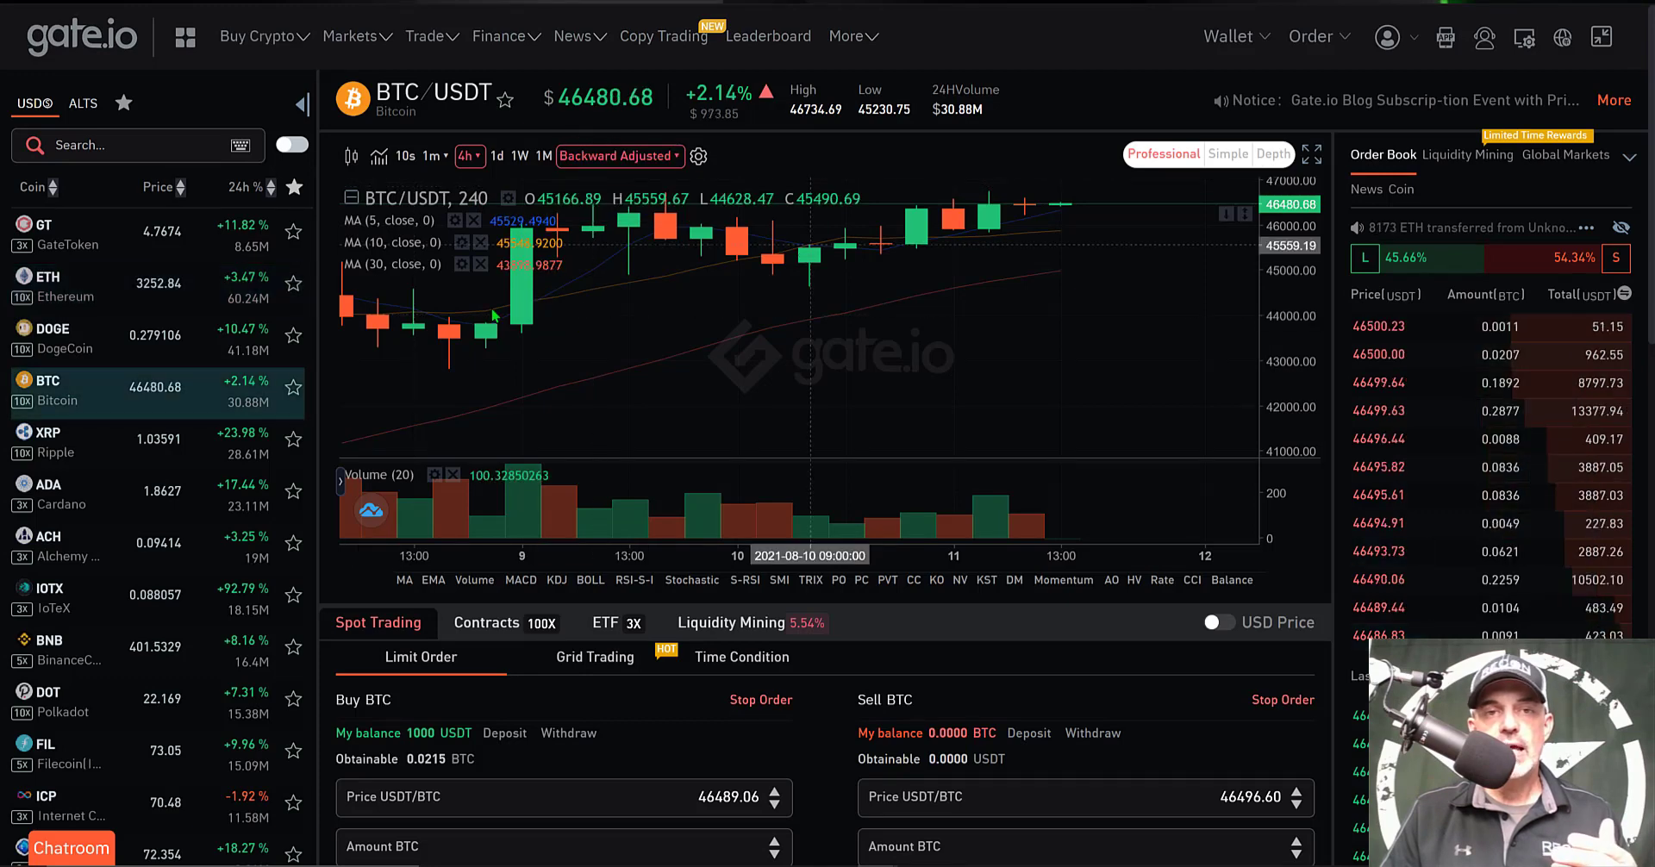
left_click(124, 149)
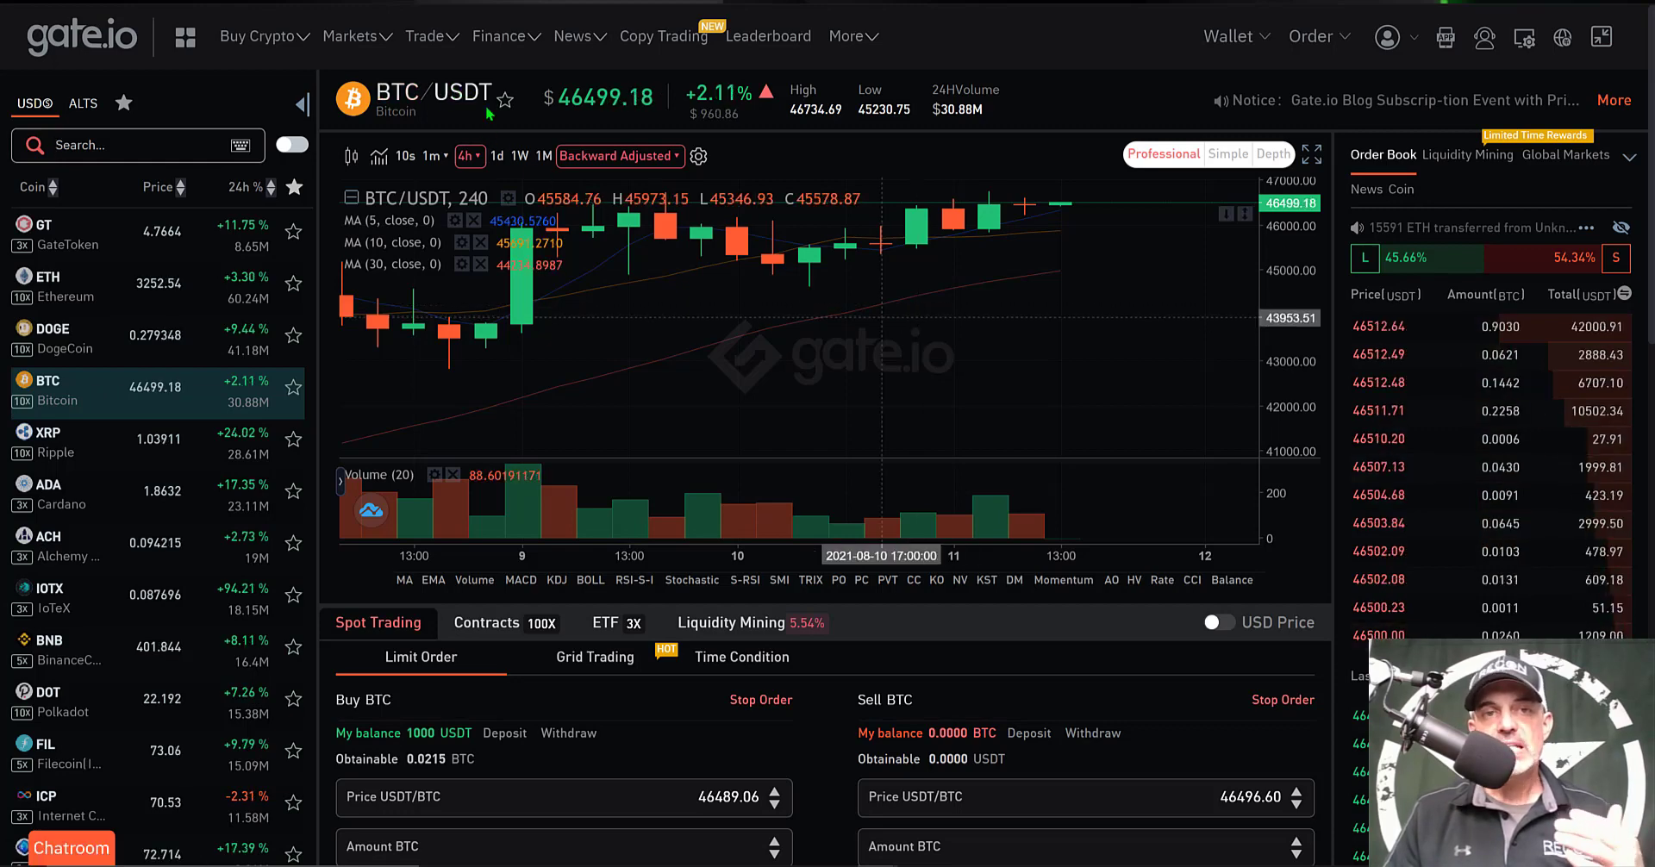
- Open the grid trading form for BTC/USDT and bring its settings into view
mouse_move(595, 659)
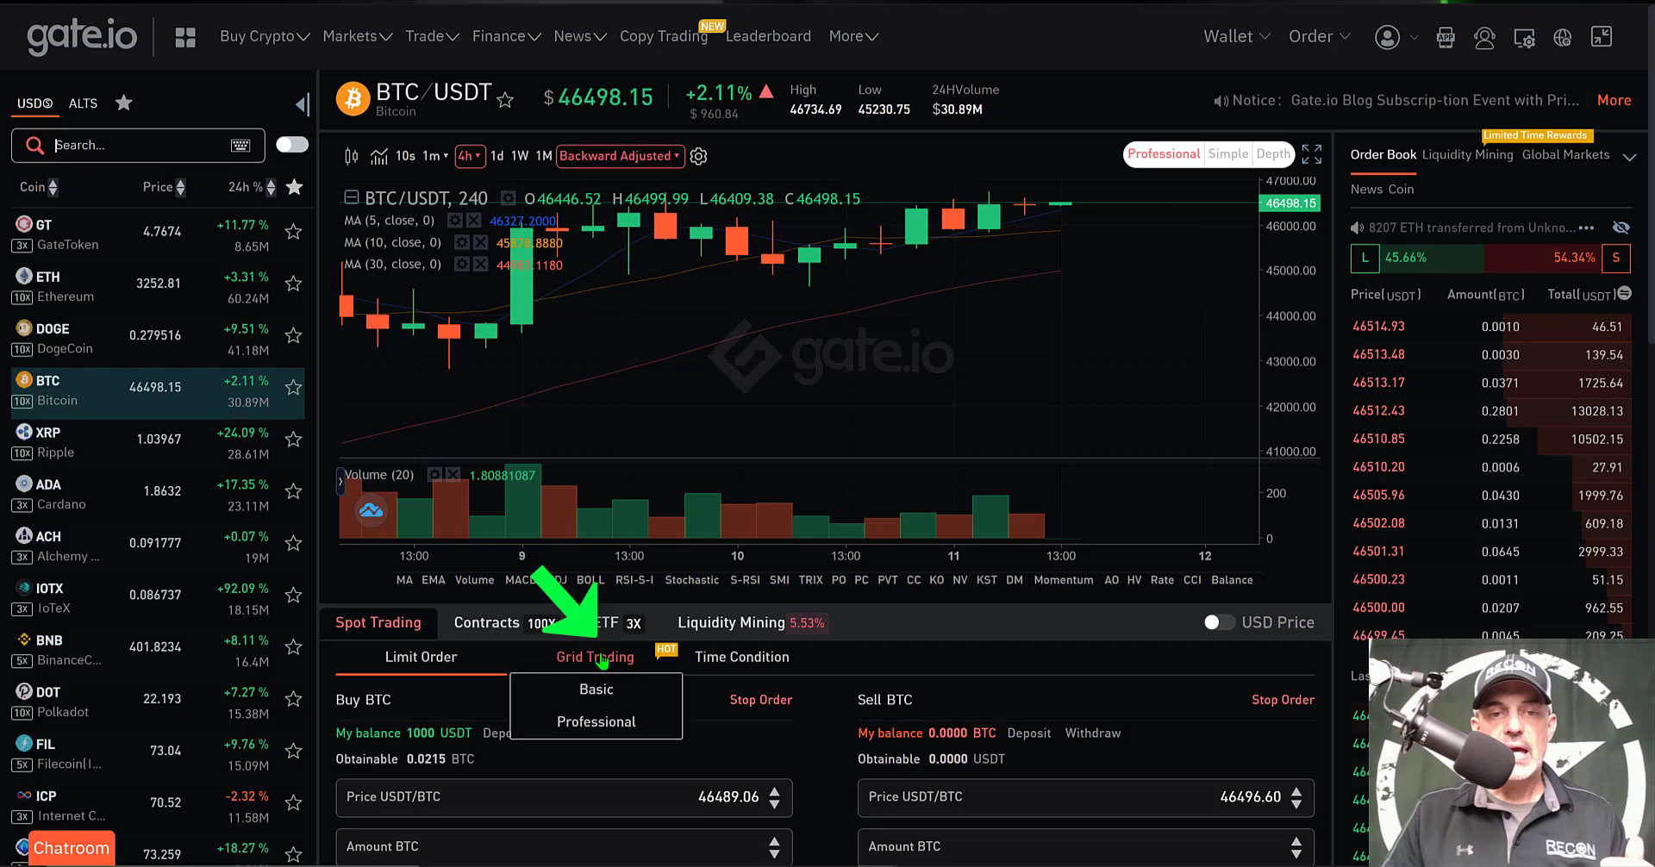
left_click(602, 658)
scroll(1046, 749, "down", 5)
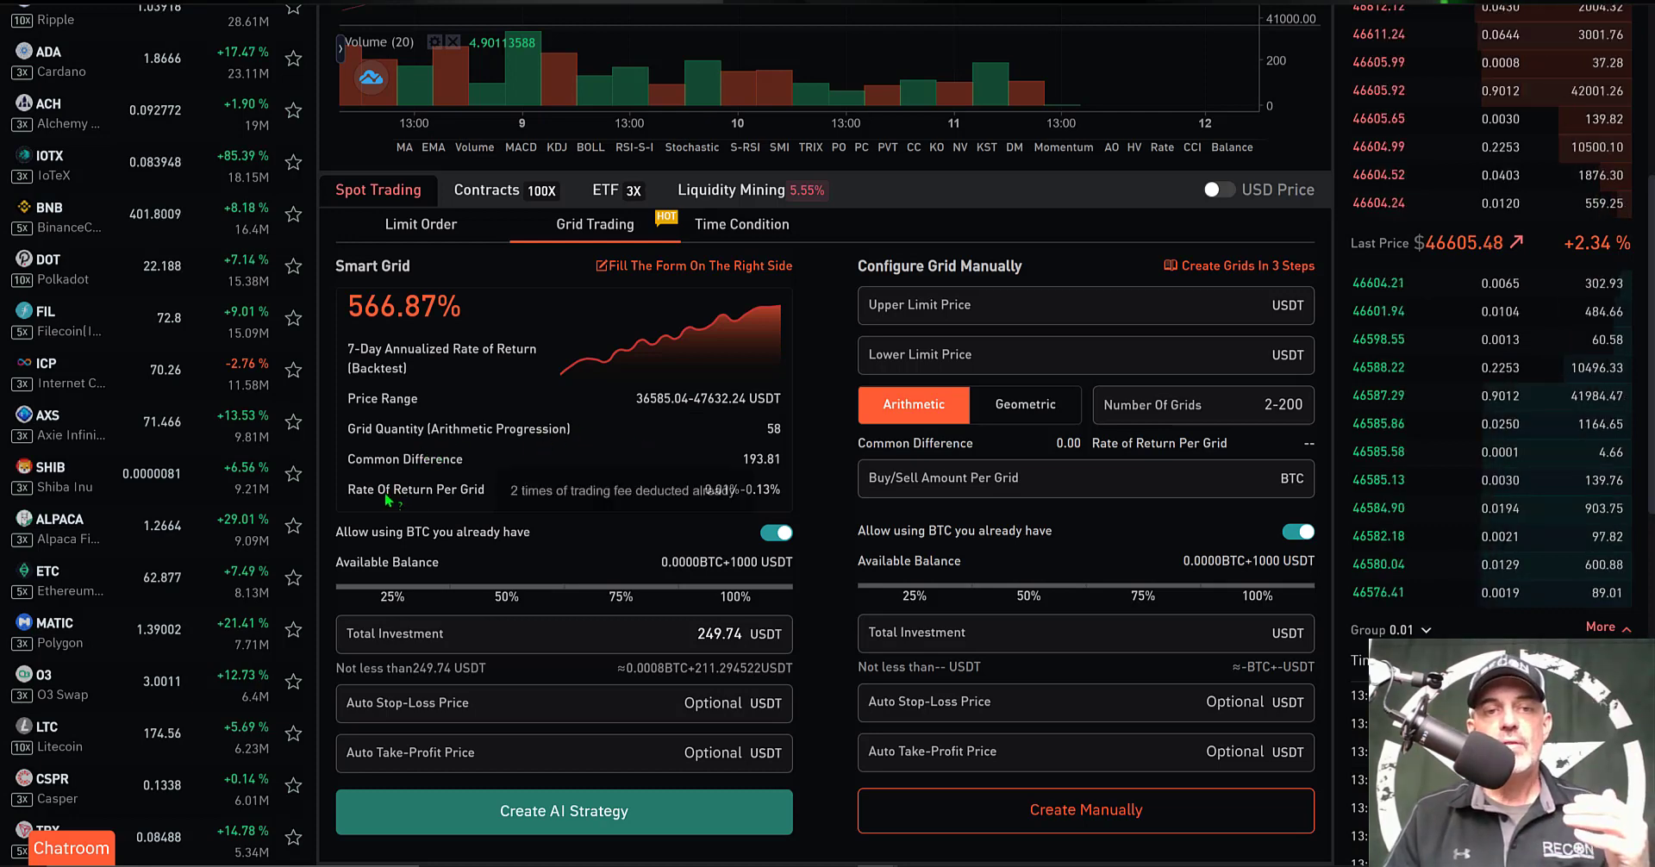
- Review the Smart Grid's rate of return per grid, stop-loss and take-profit fields, and the manual grid configuration section
mouse_move(472, 495)
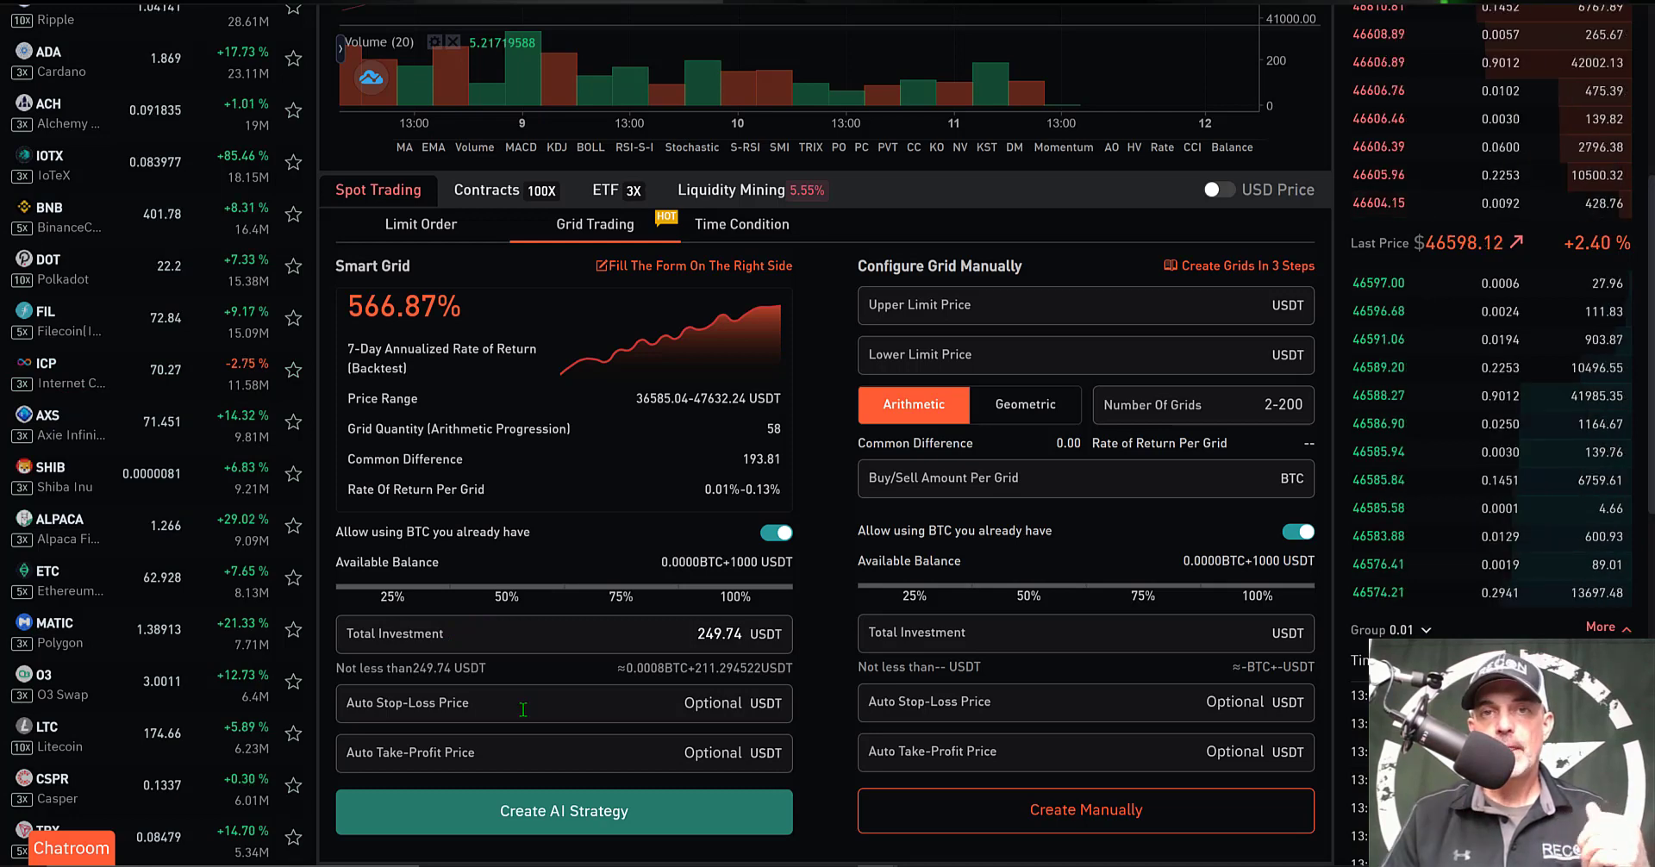
mouse_move(446, 707)
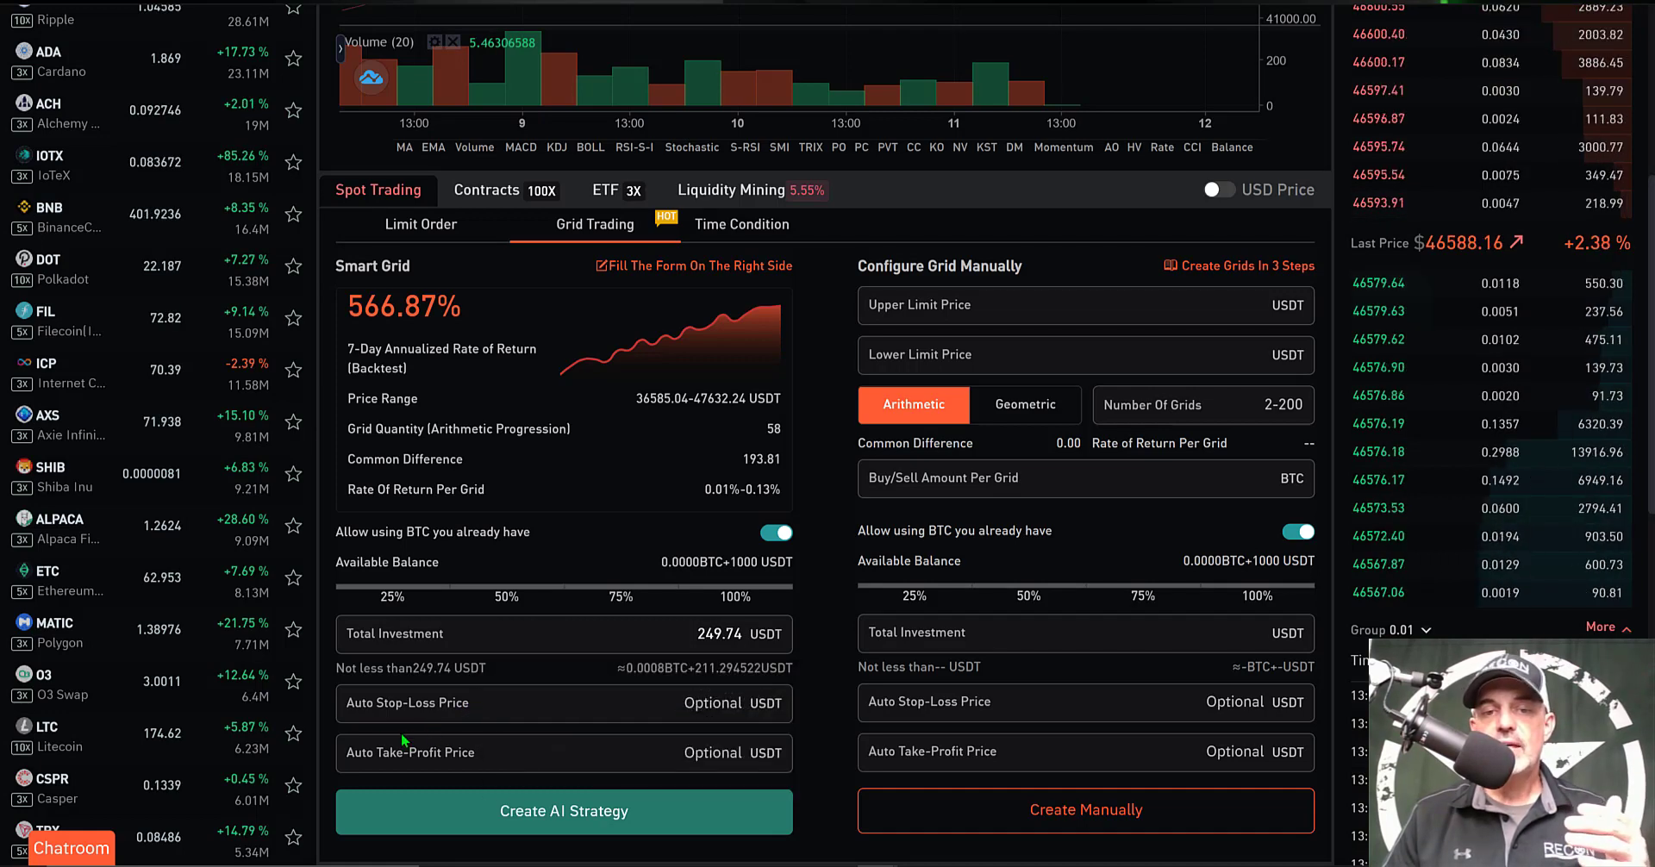
mouse_move(414, 758)
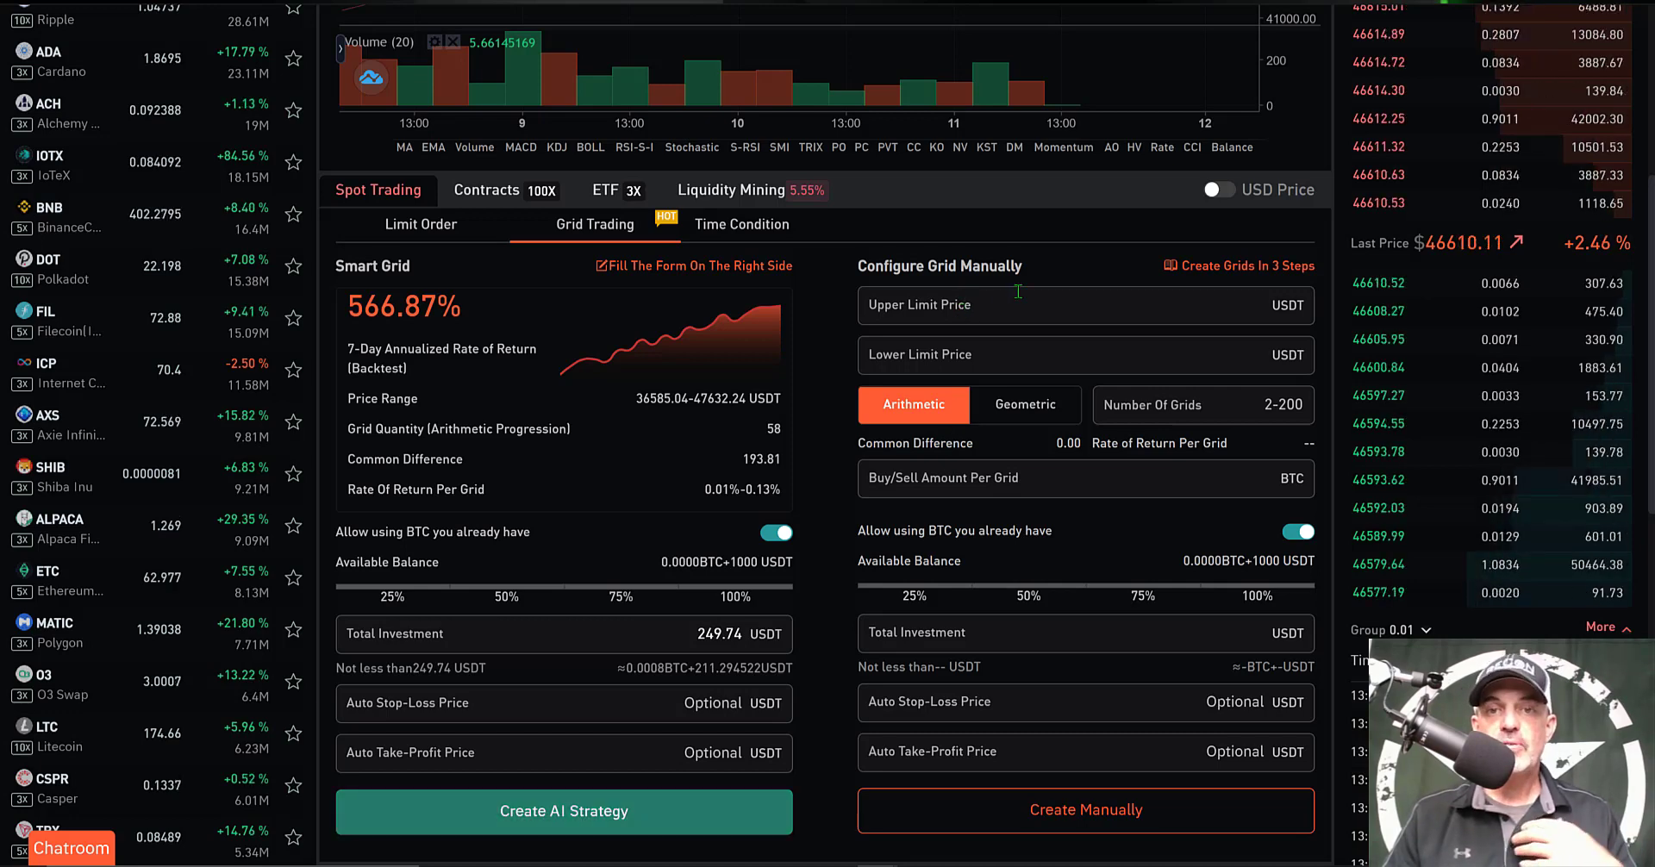
left_click_drag(868, 267, 1037, 274)
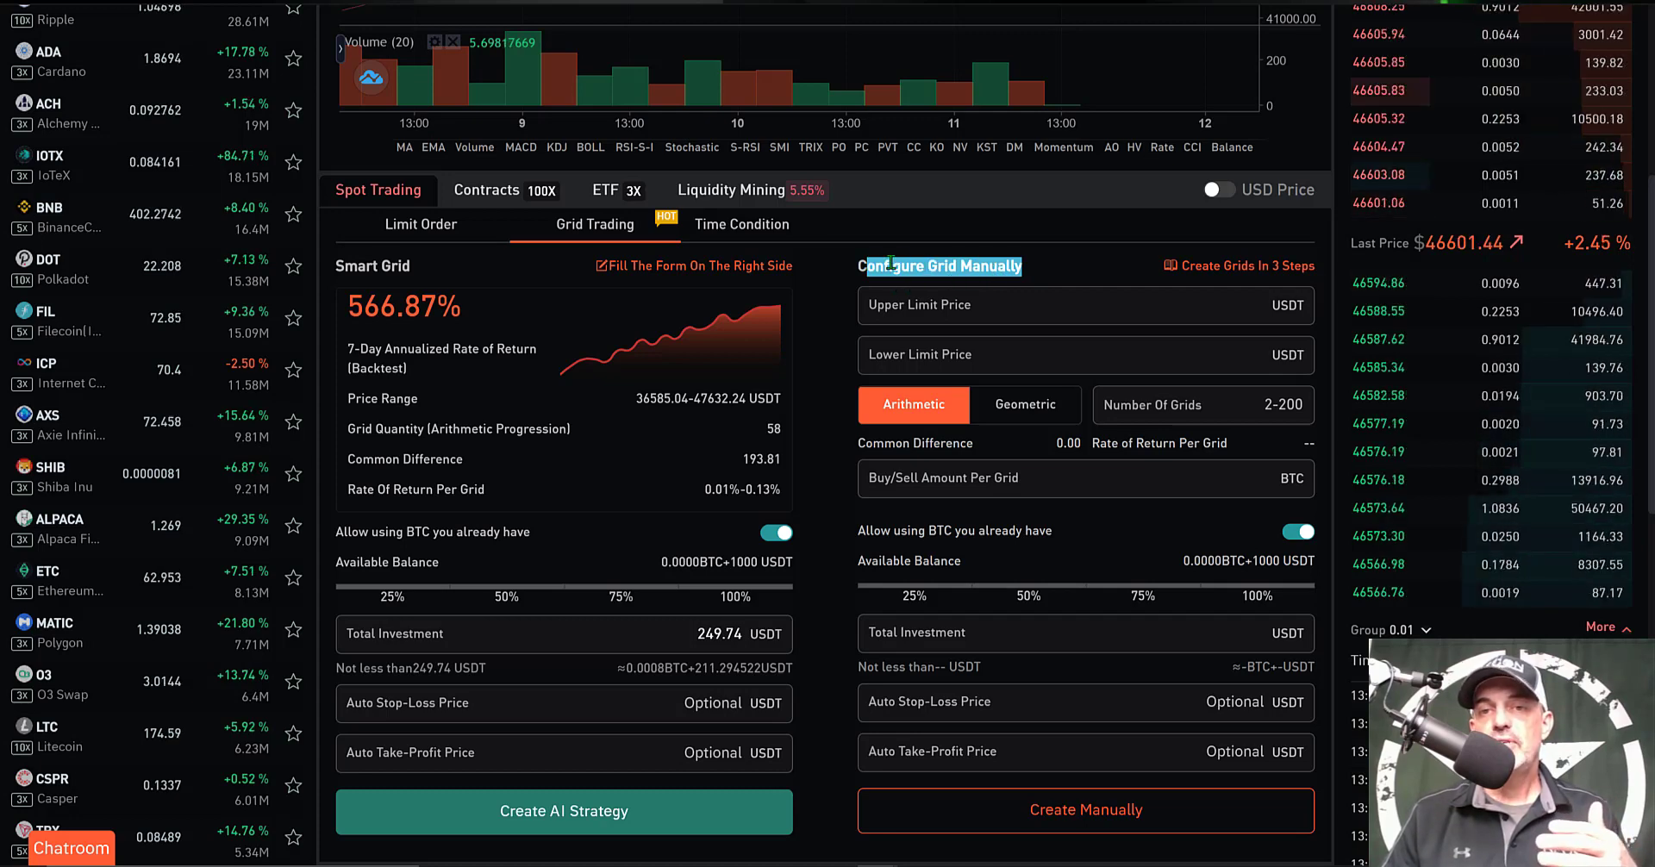
left_click(1060, 287)
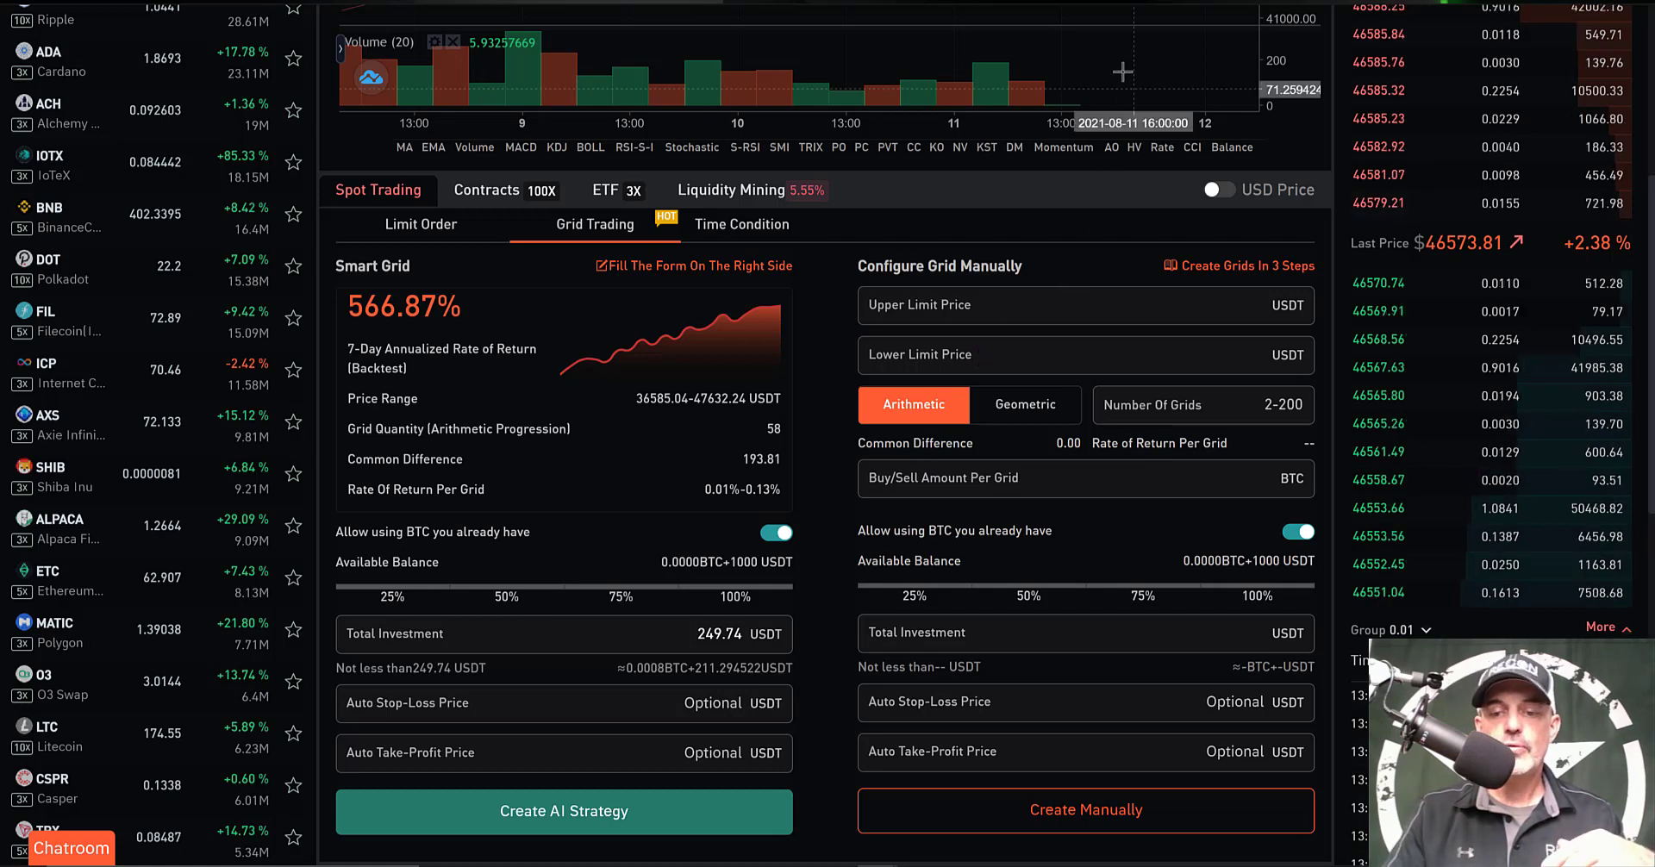
- Show the BTC/USDT chart at the 1W interval to judge the price range
scroll(638, 151, "up", 5)
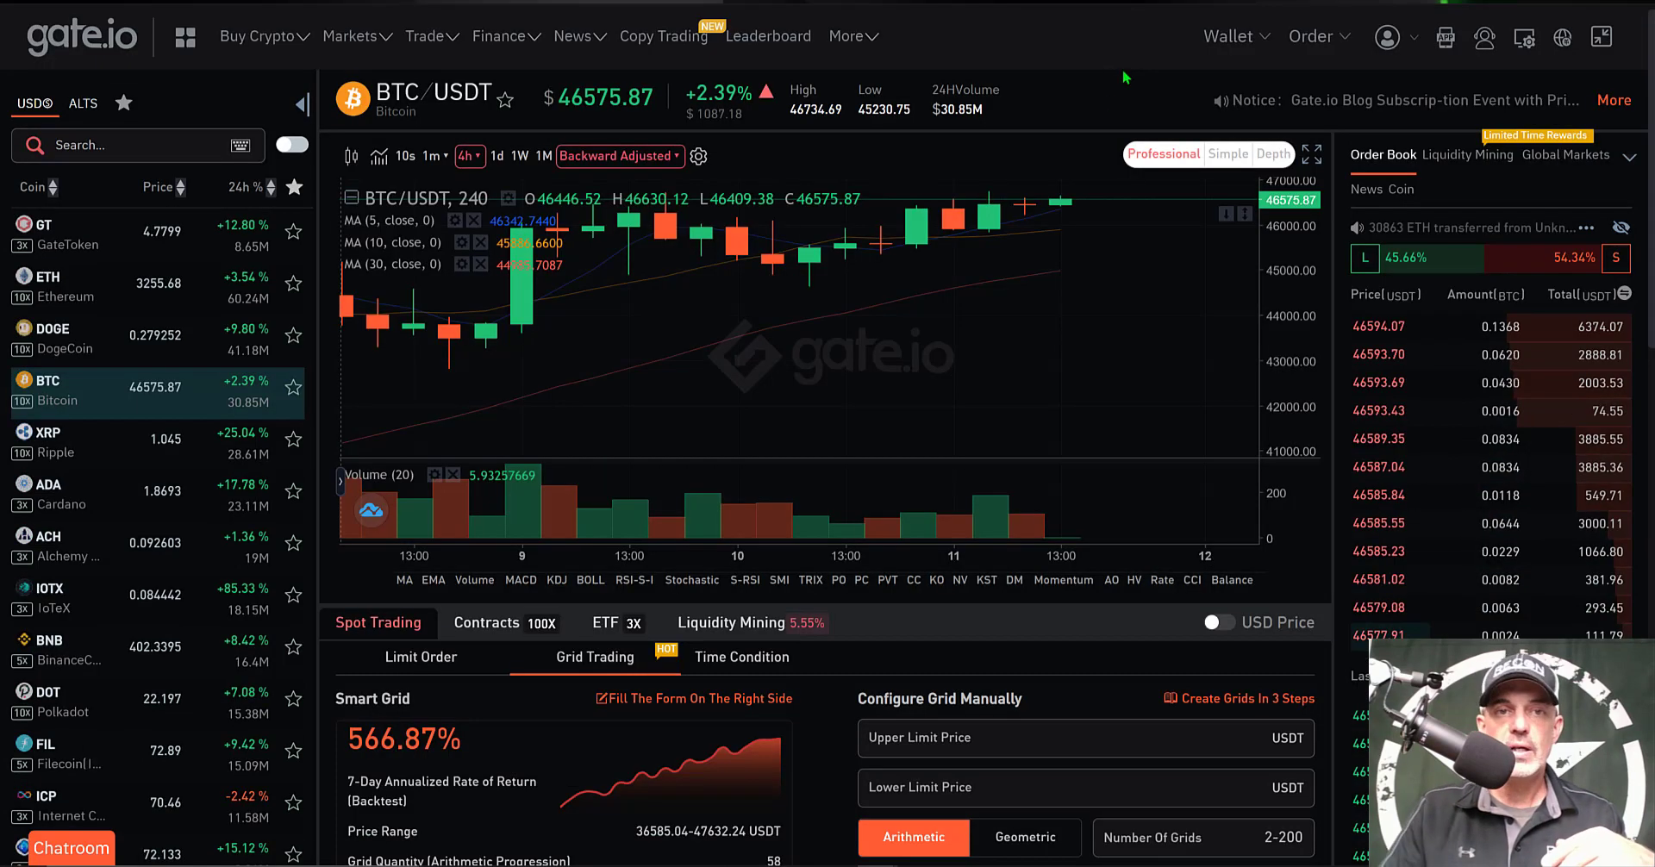
left_click(519, 155)
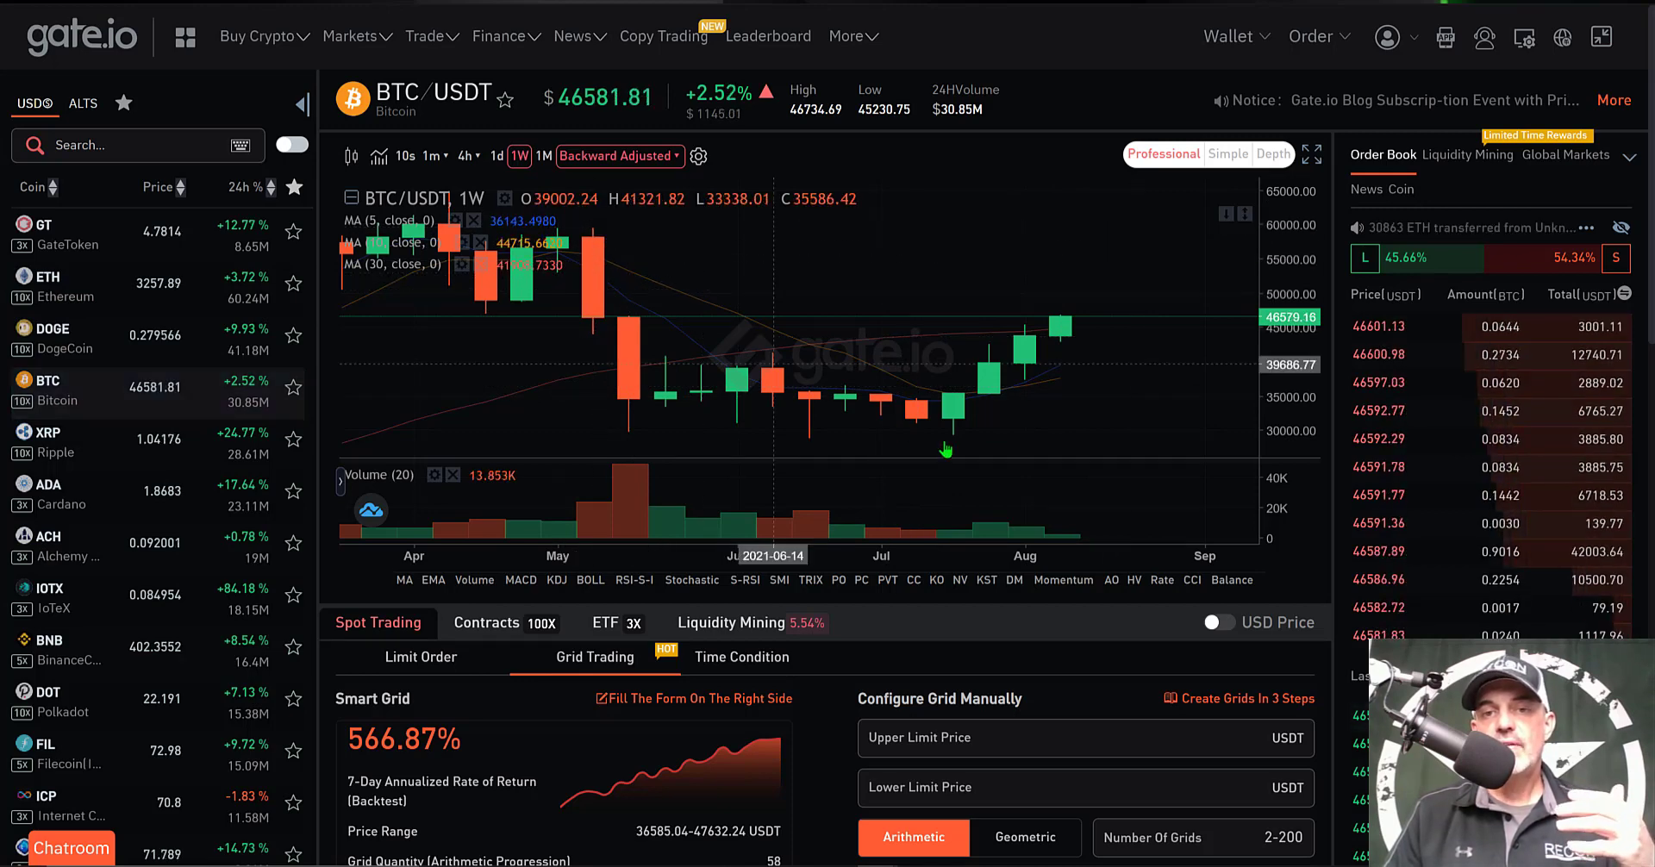
- Set the manual grid's upper limit price to 60000 USDT and its lower limit price to 27000 USDT
scroll(976, 264, "down", 5)
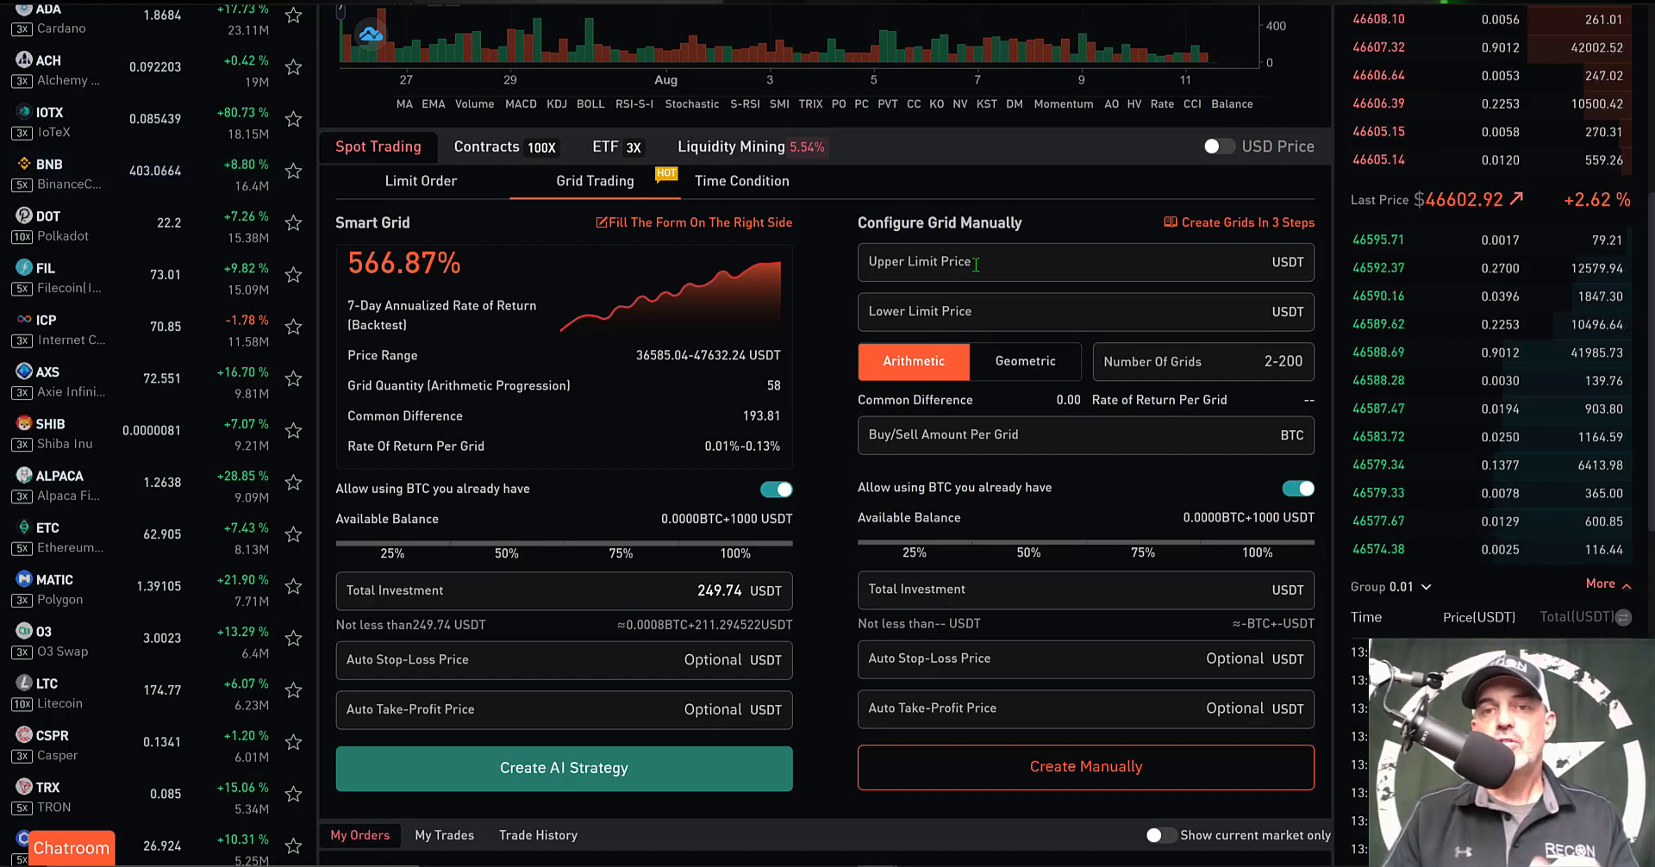
left_click(976, 265)
type("60000")
left_click(1006, 306)
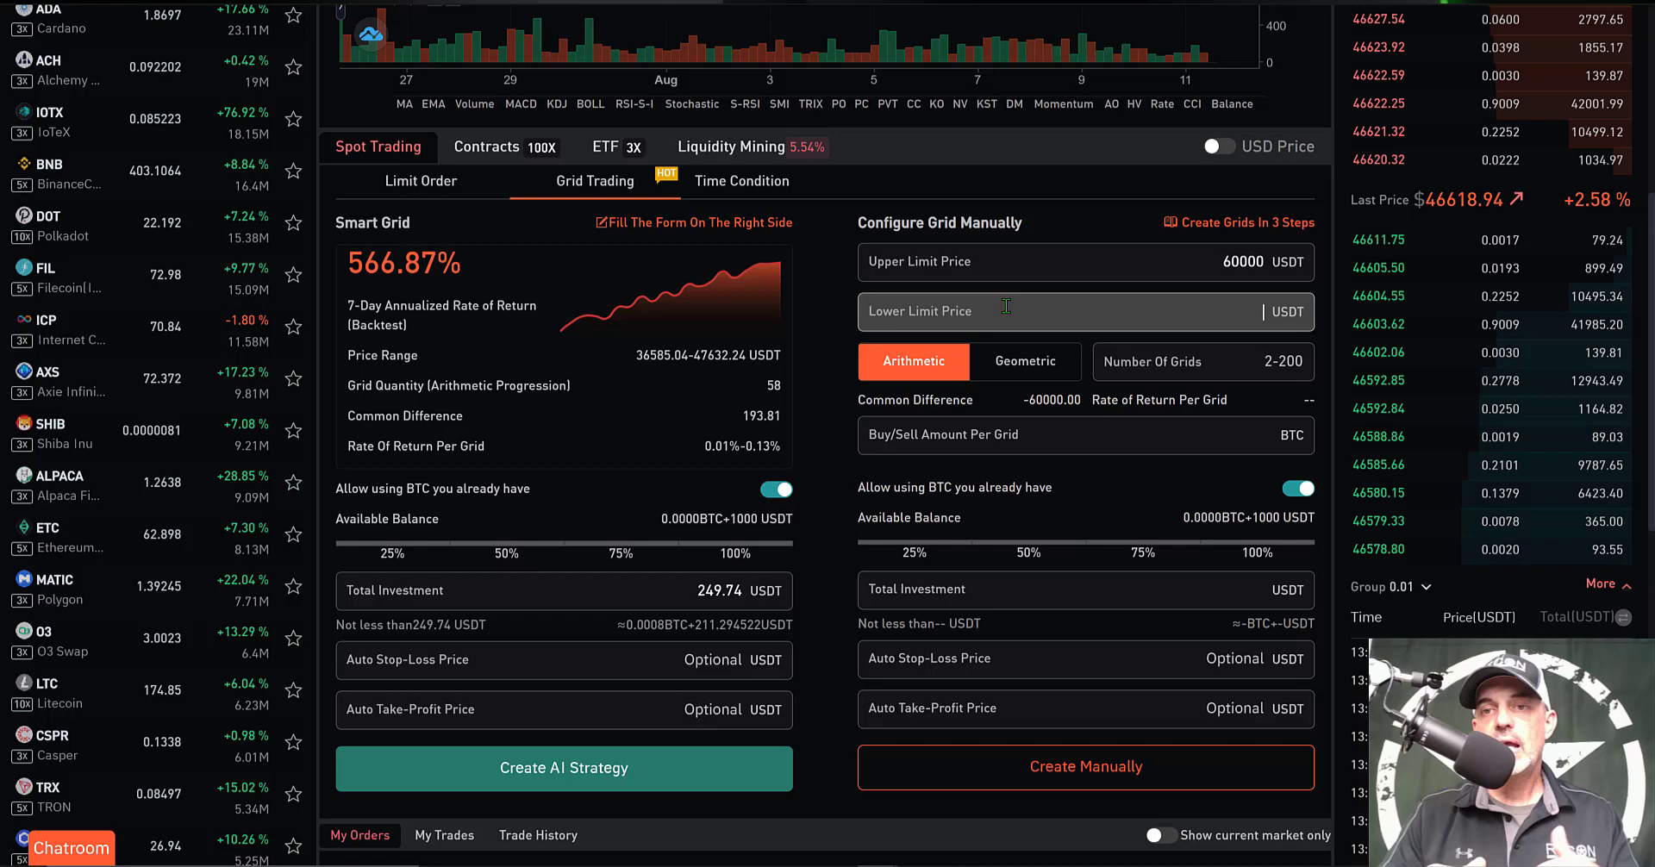
type("27000")
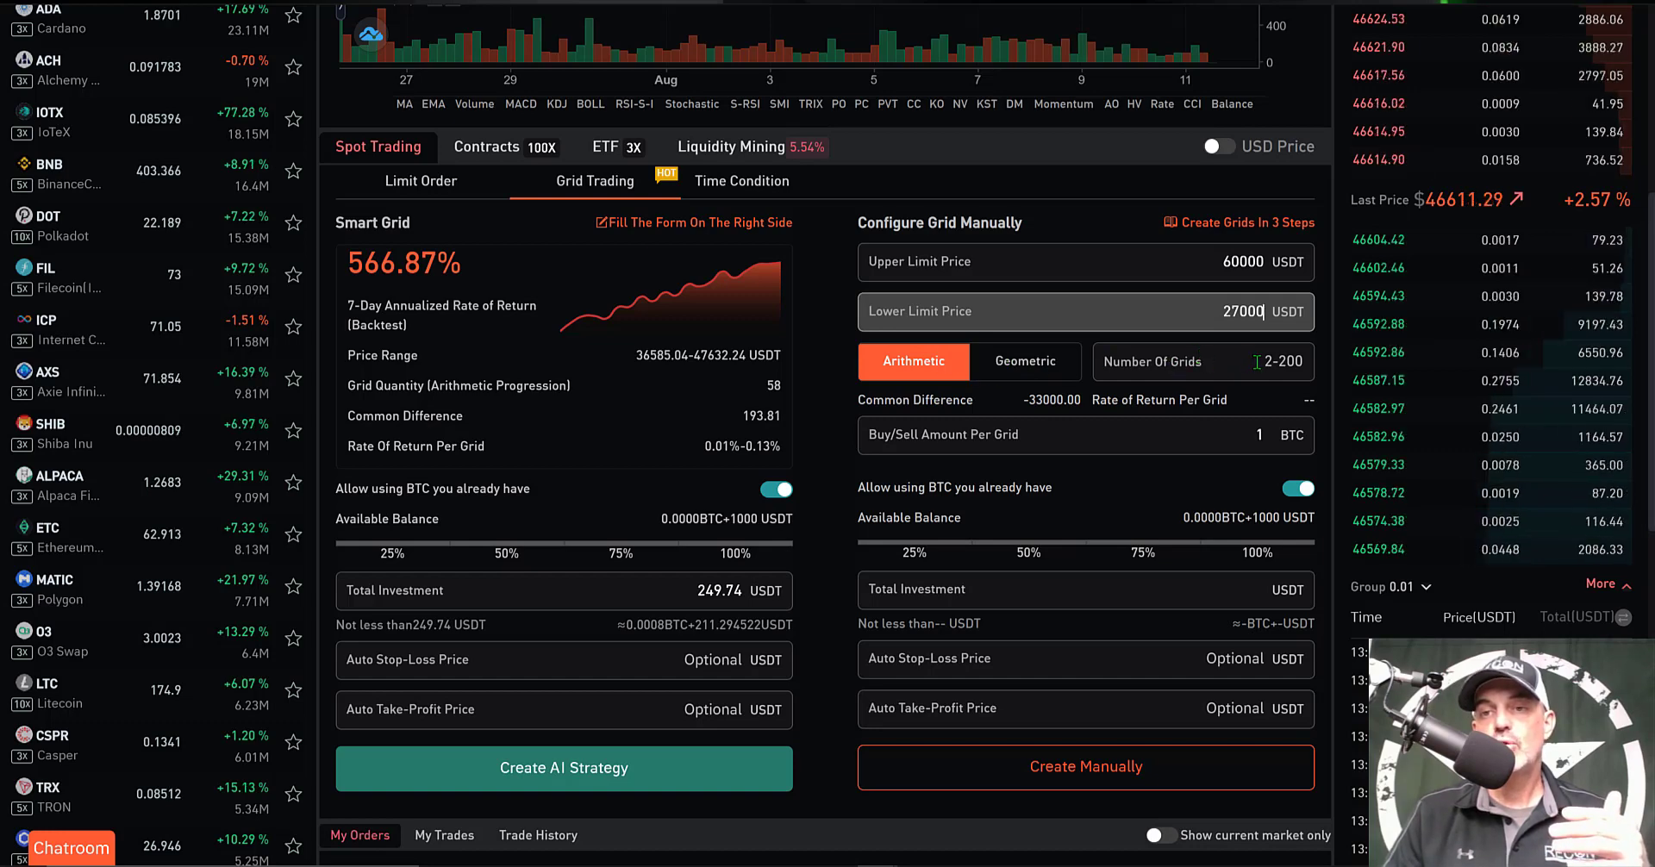
- Try 200 and 100 as the manual grid's number of grids to compare the rate of return per grid
left_click(1260, 361)
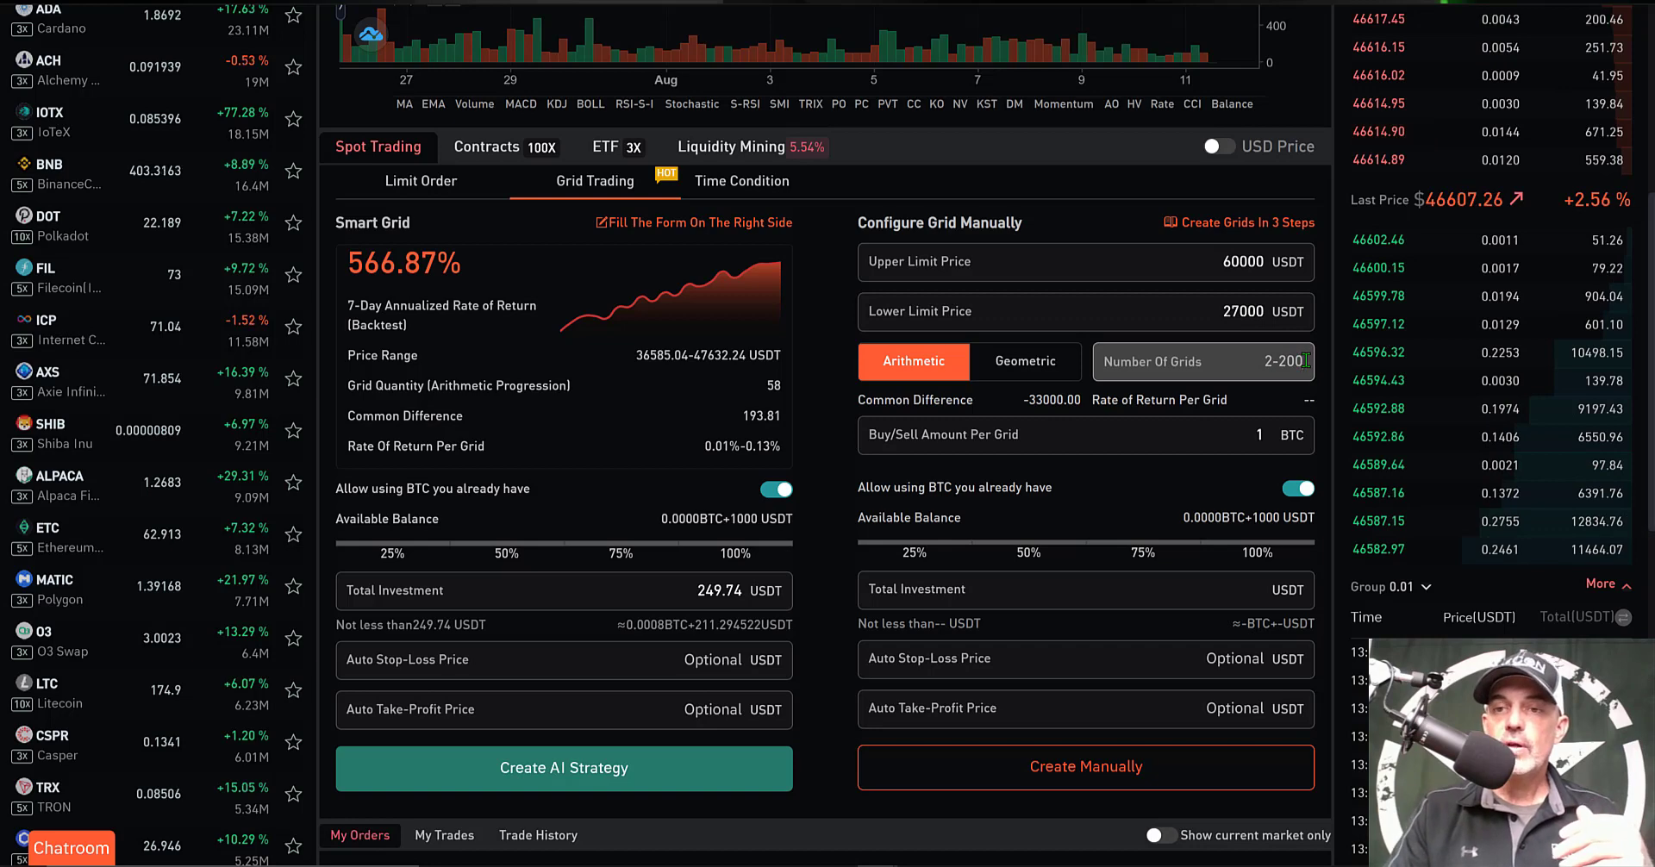
type("200")
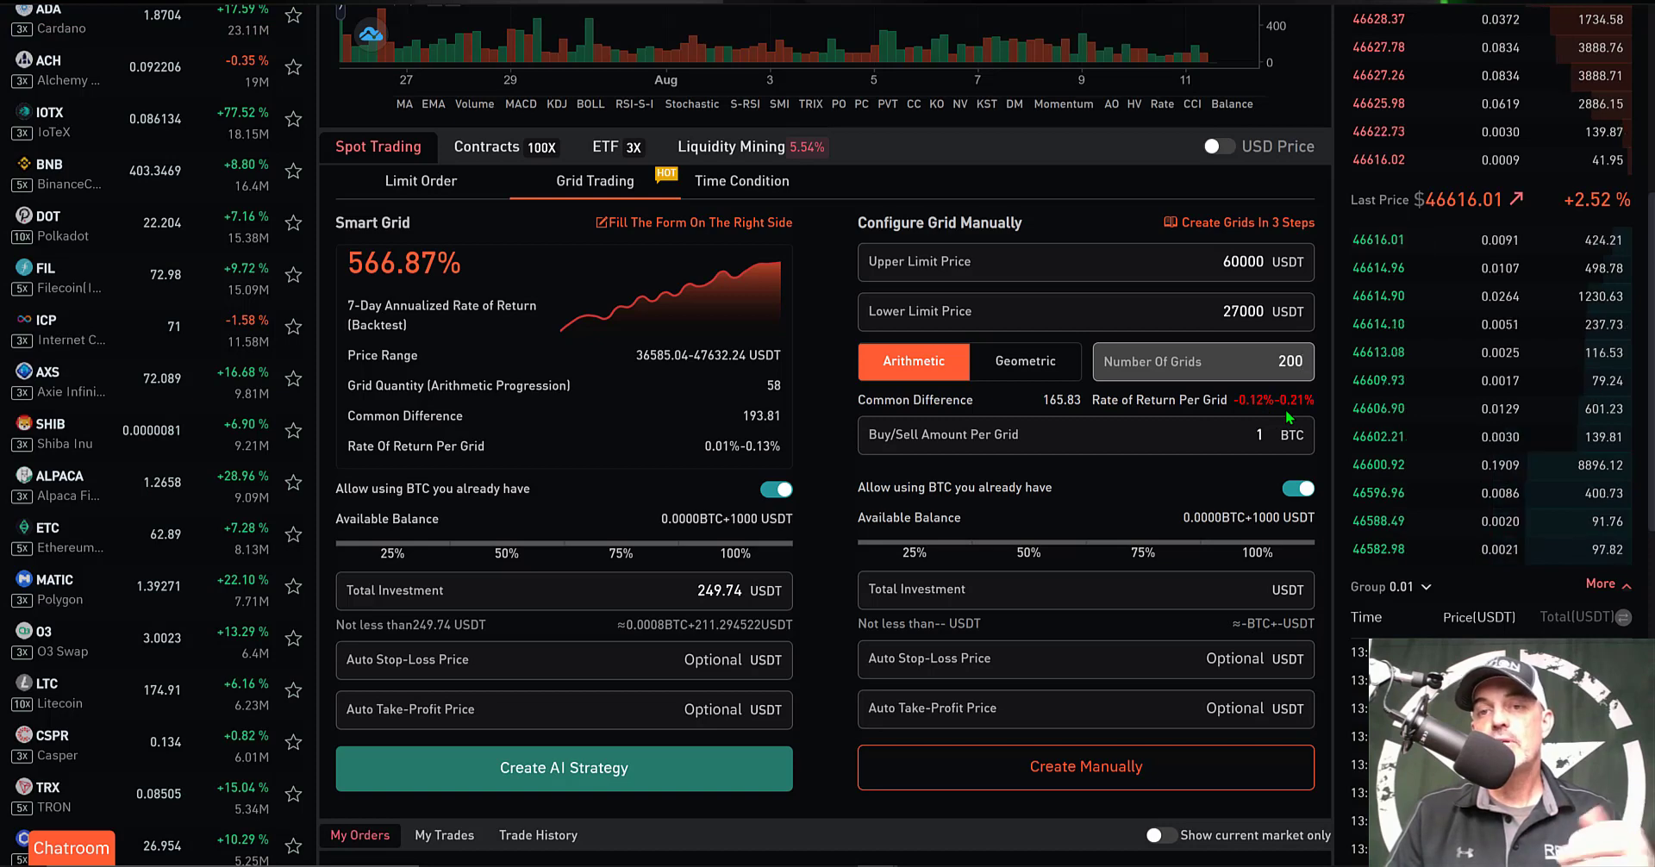
double_click(1313, 357)
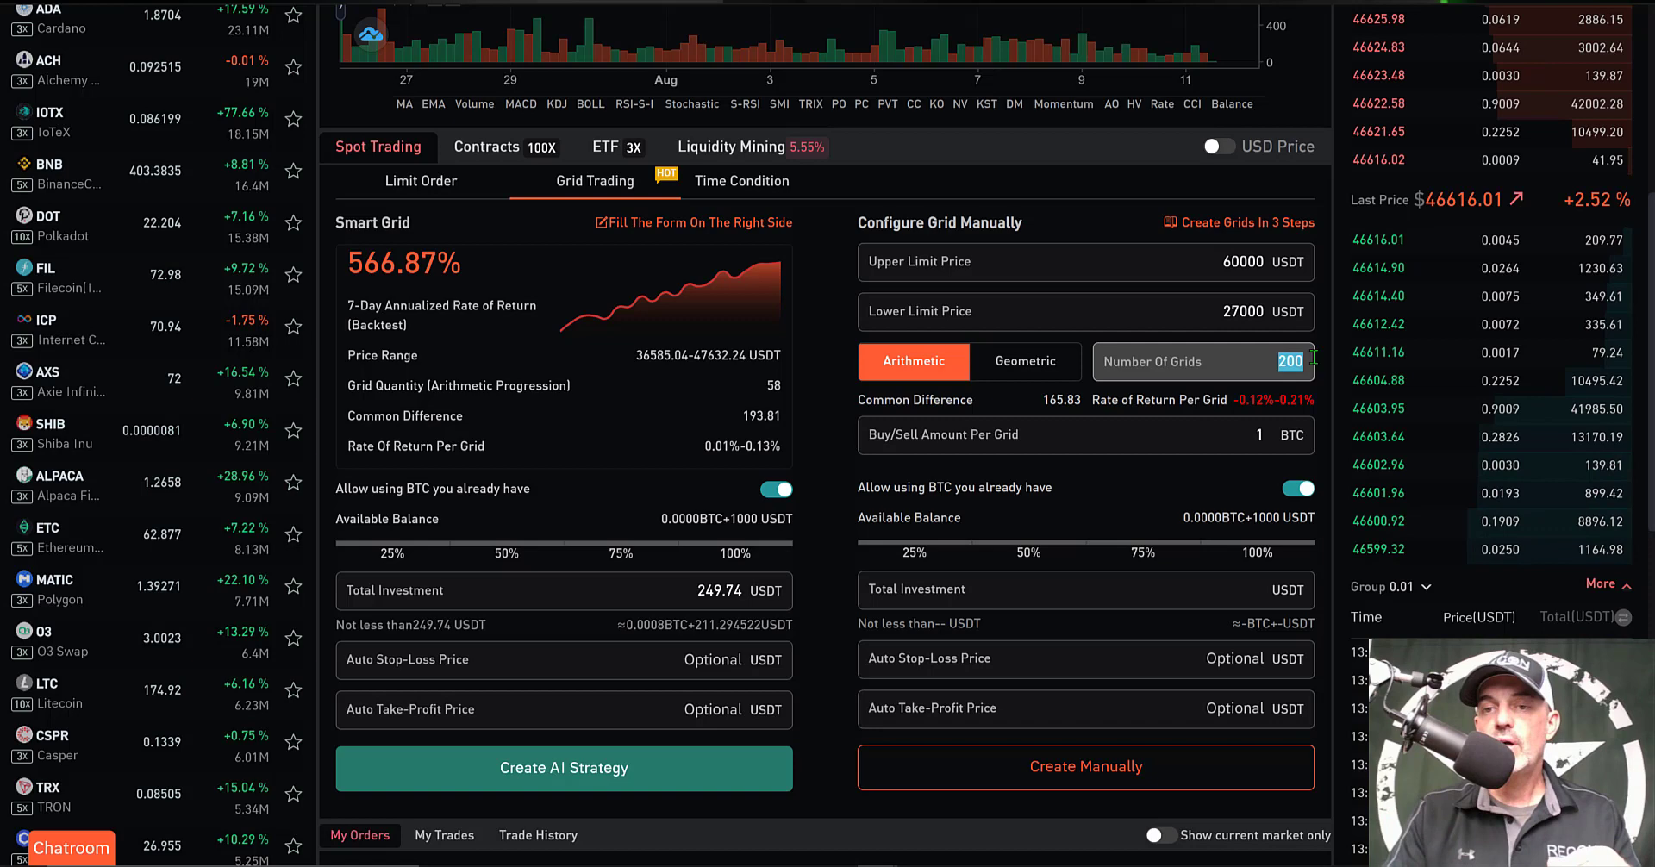
type("100")
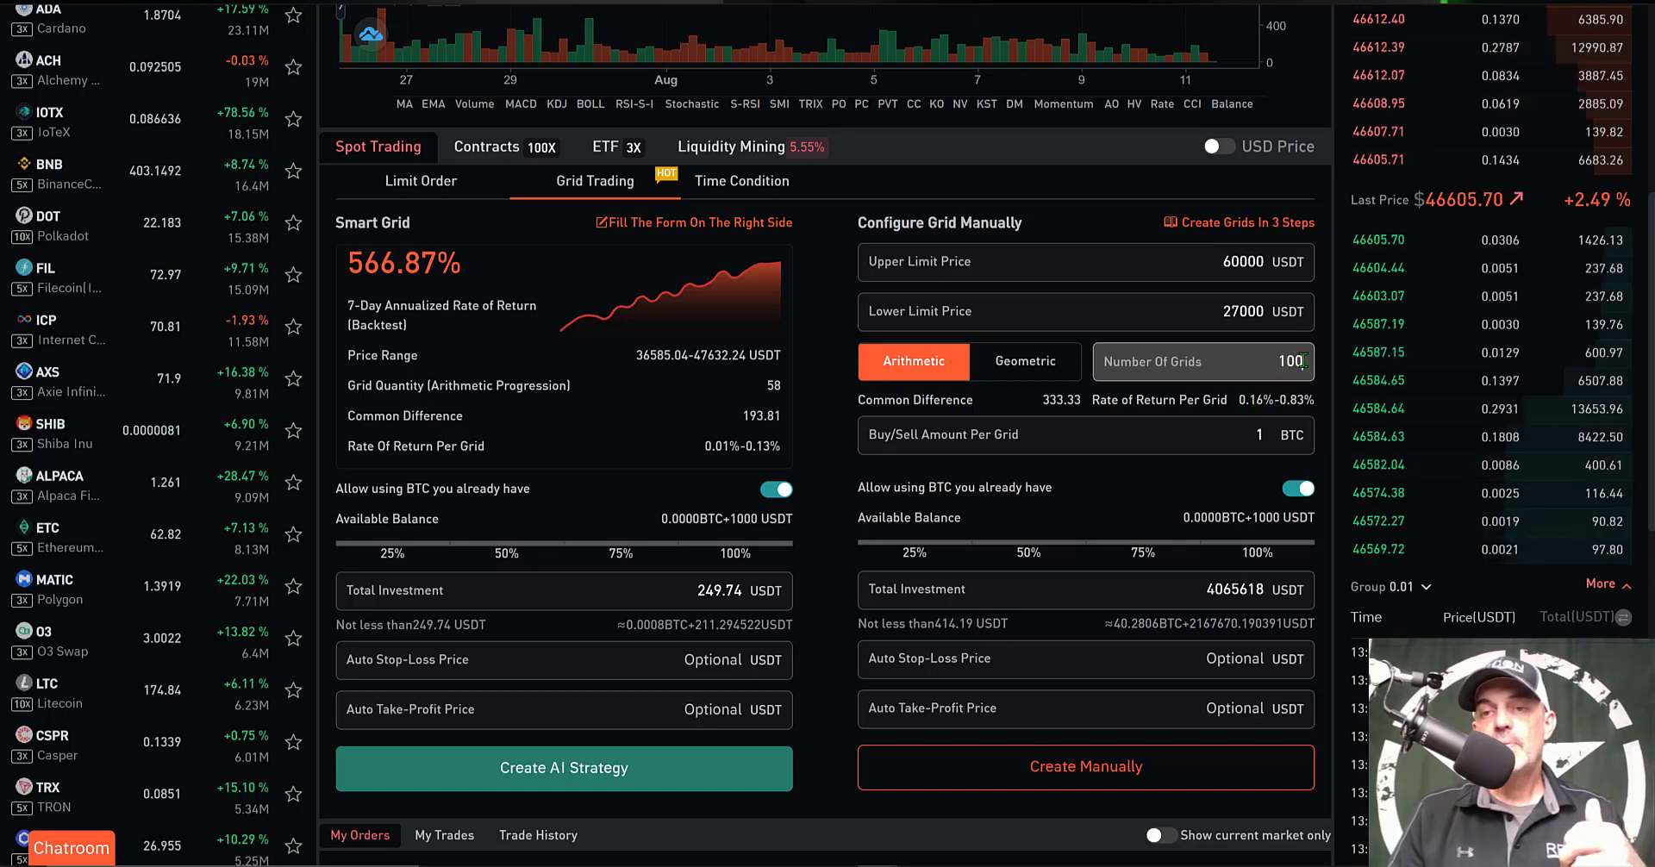
- Set the manual grid's number of grids to 70 and its total investment to 300 USDT
double_click(1304, 361)
type("70")
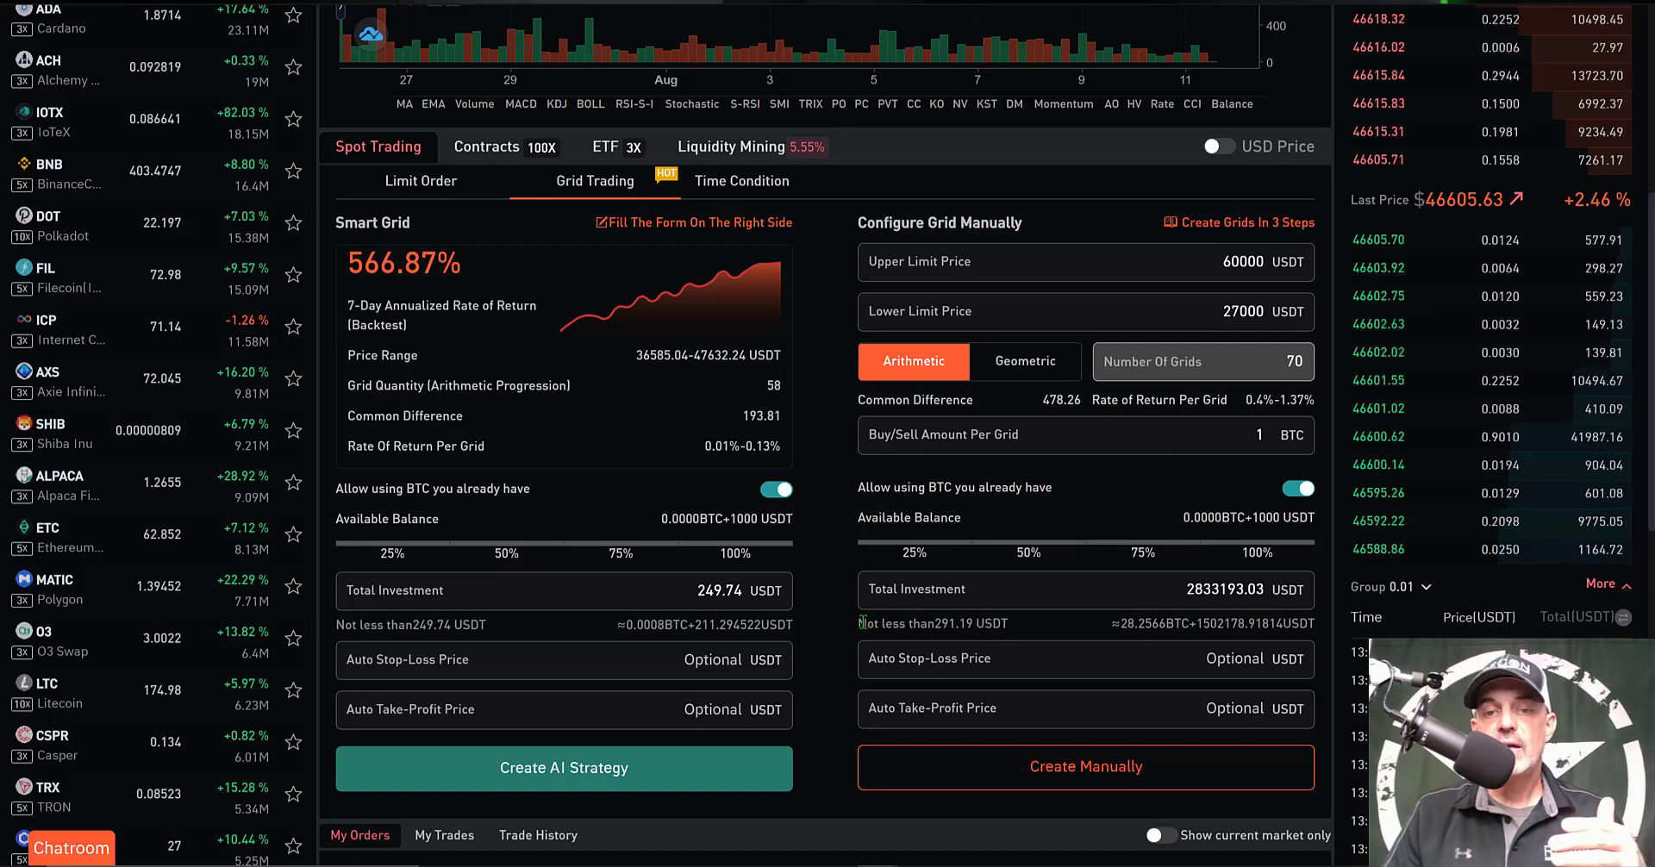
left_click_drag(862, 623, 997, 627)
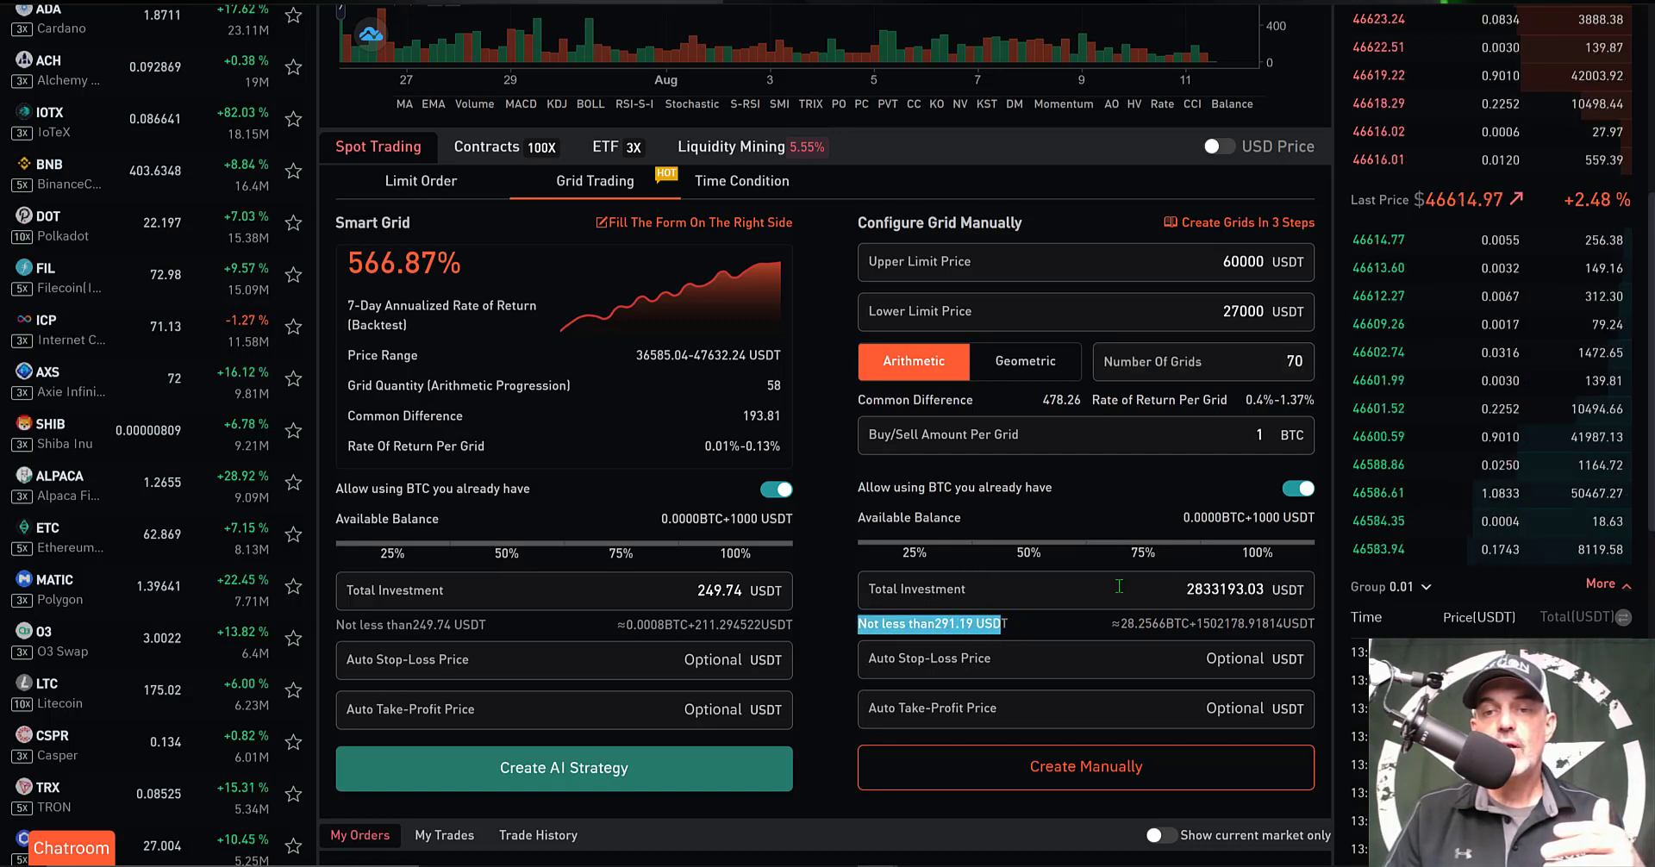
left_click_drag(1187, 590, 1287, 579)
type("300")
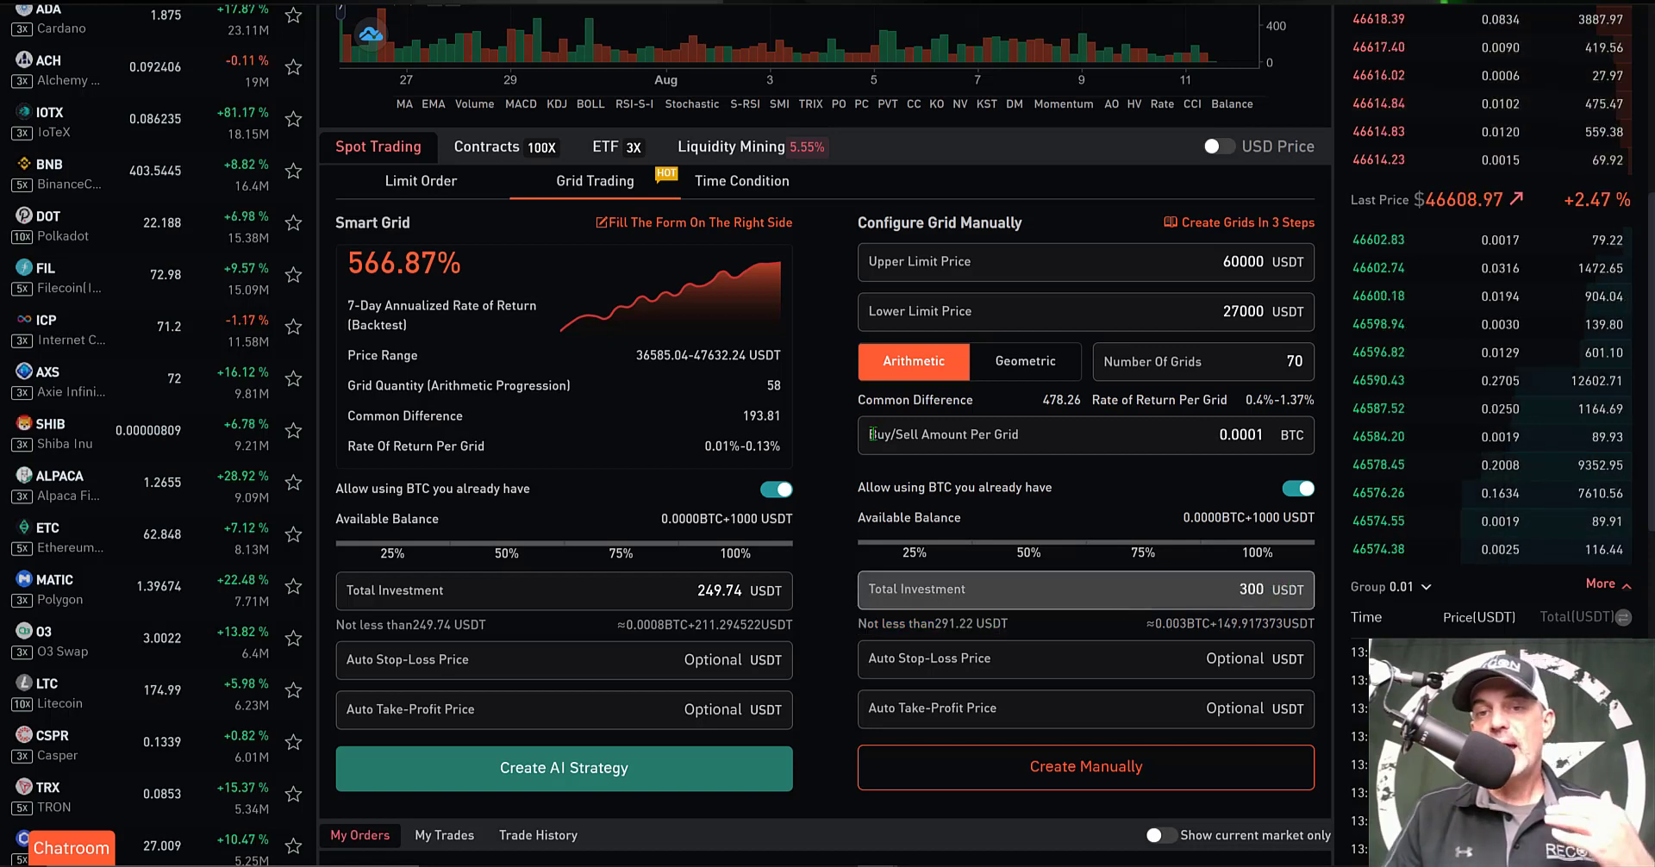
- Review the manual grid's buy/sell amount per grid and the explanations for auto stop-loss and take-profit prices
left_click_drag(872, 438, 1056, 429)
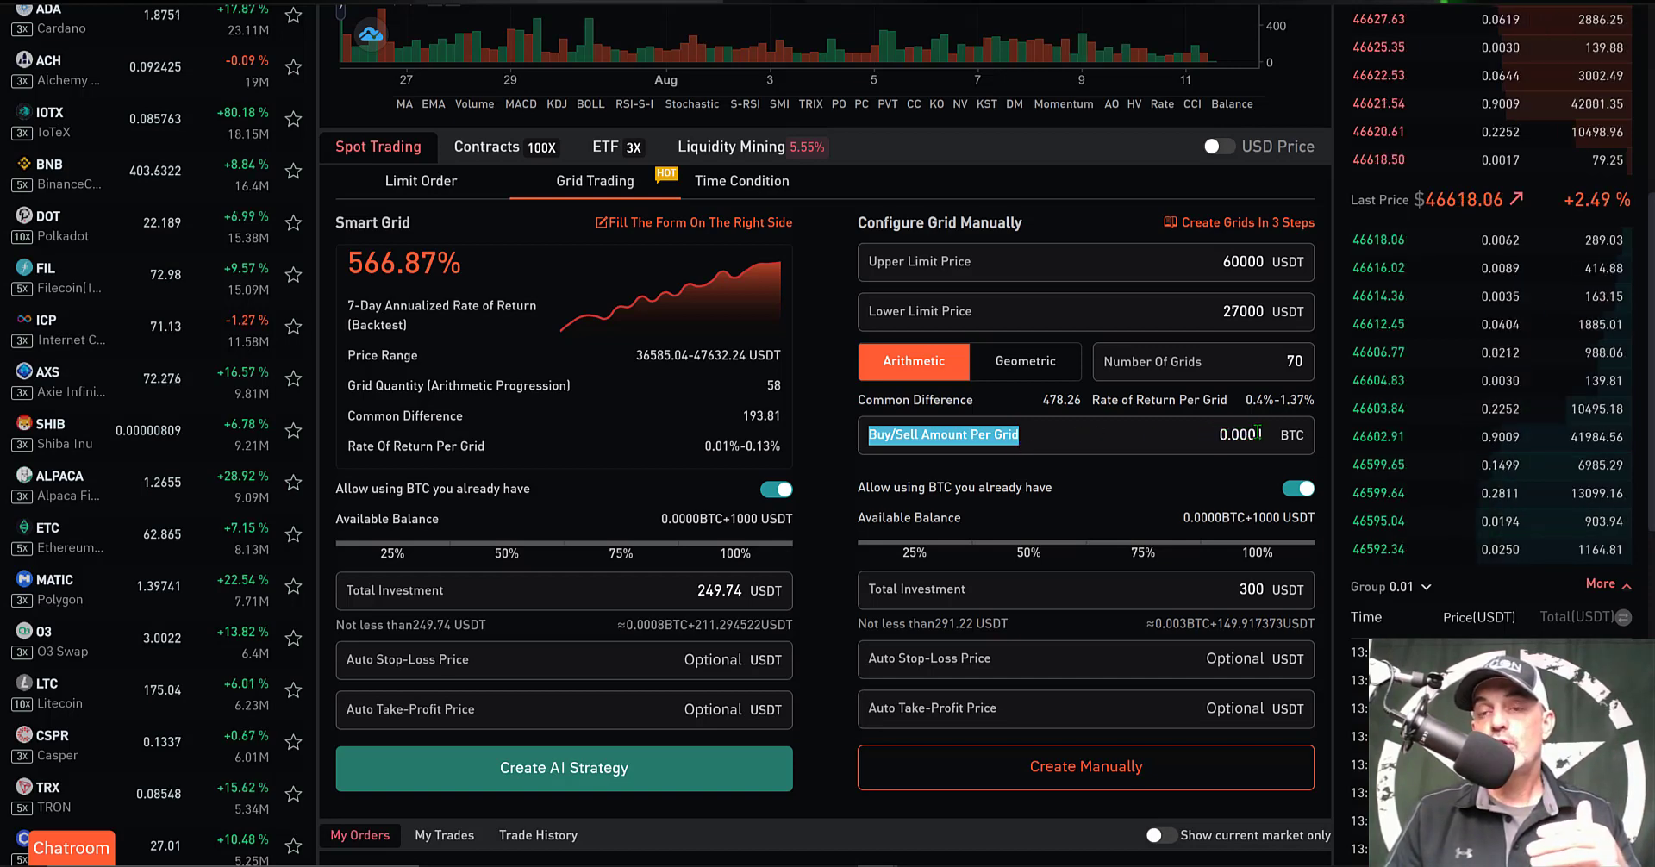
left_click(1142, 427)
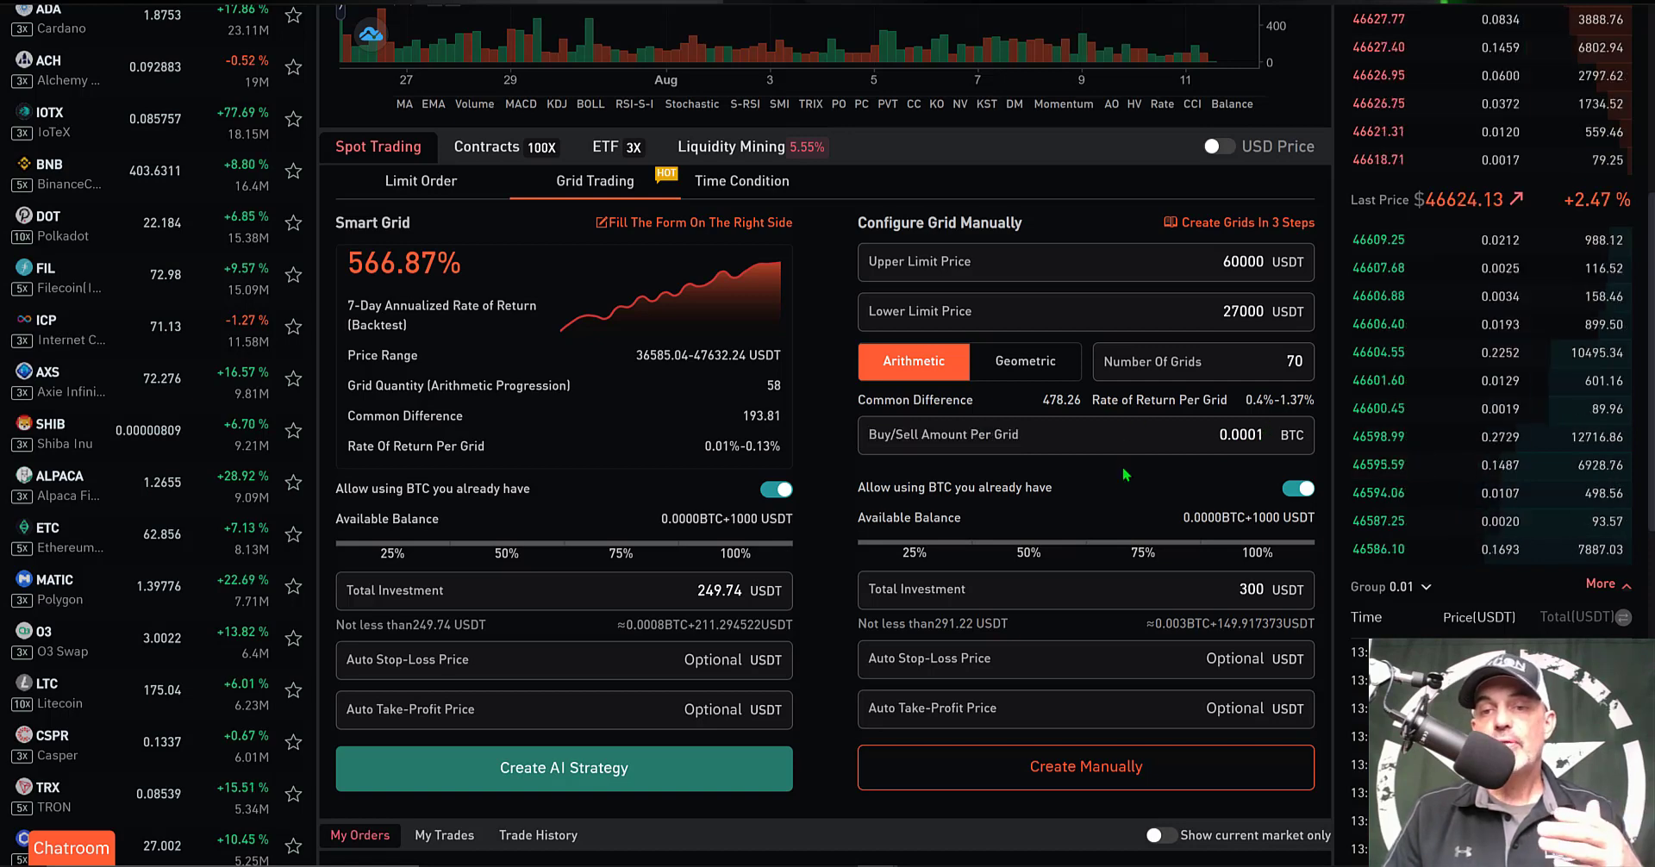
mouse_move(889, 663)
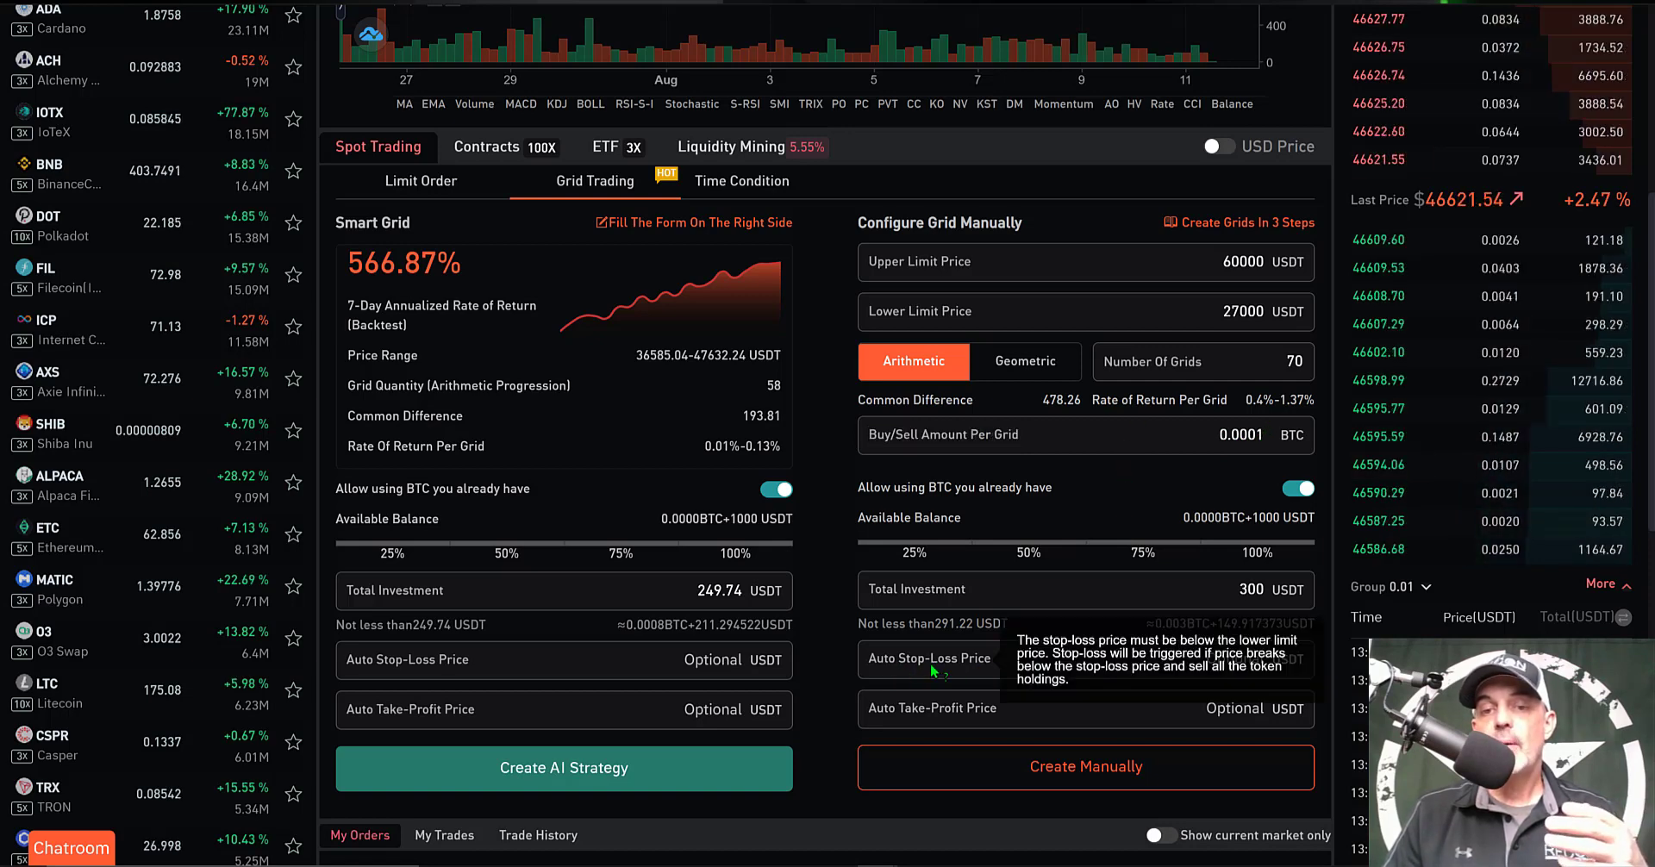
mouse_move(944, 708)
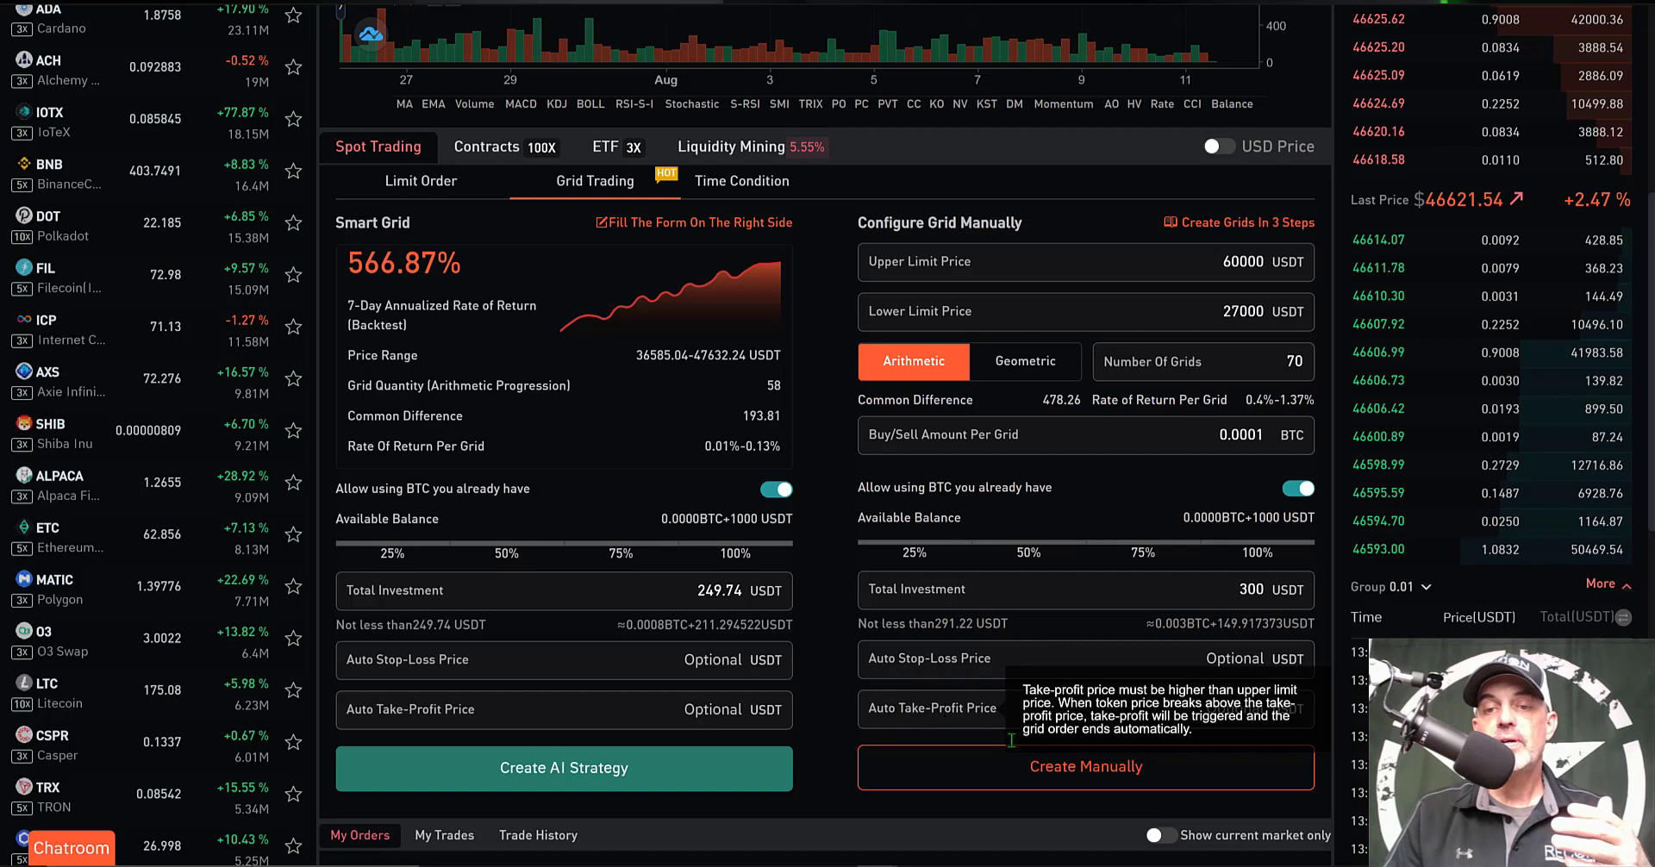
- Switch the manual grid to geometric spacing and set its total investment to 500 USDT
left_click(1027, 363)
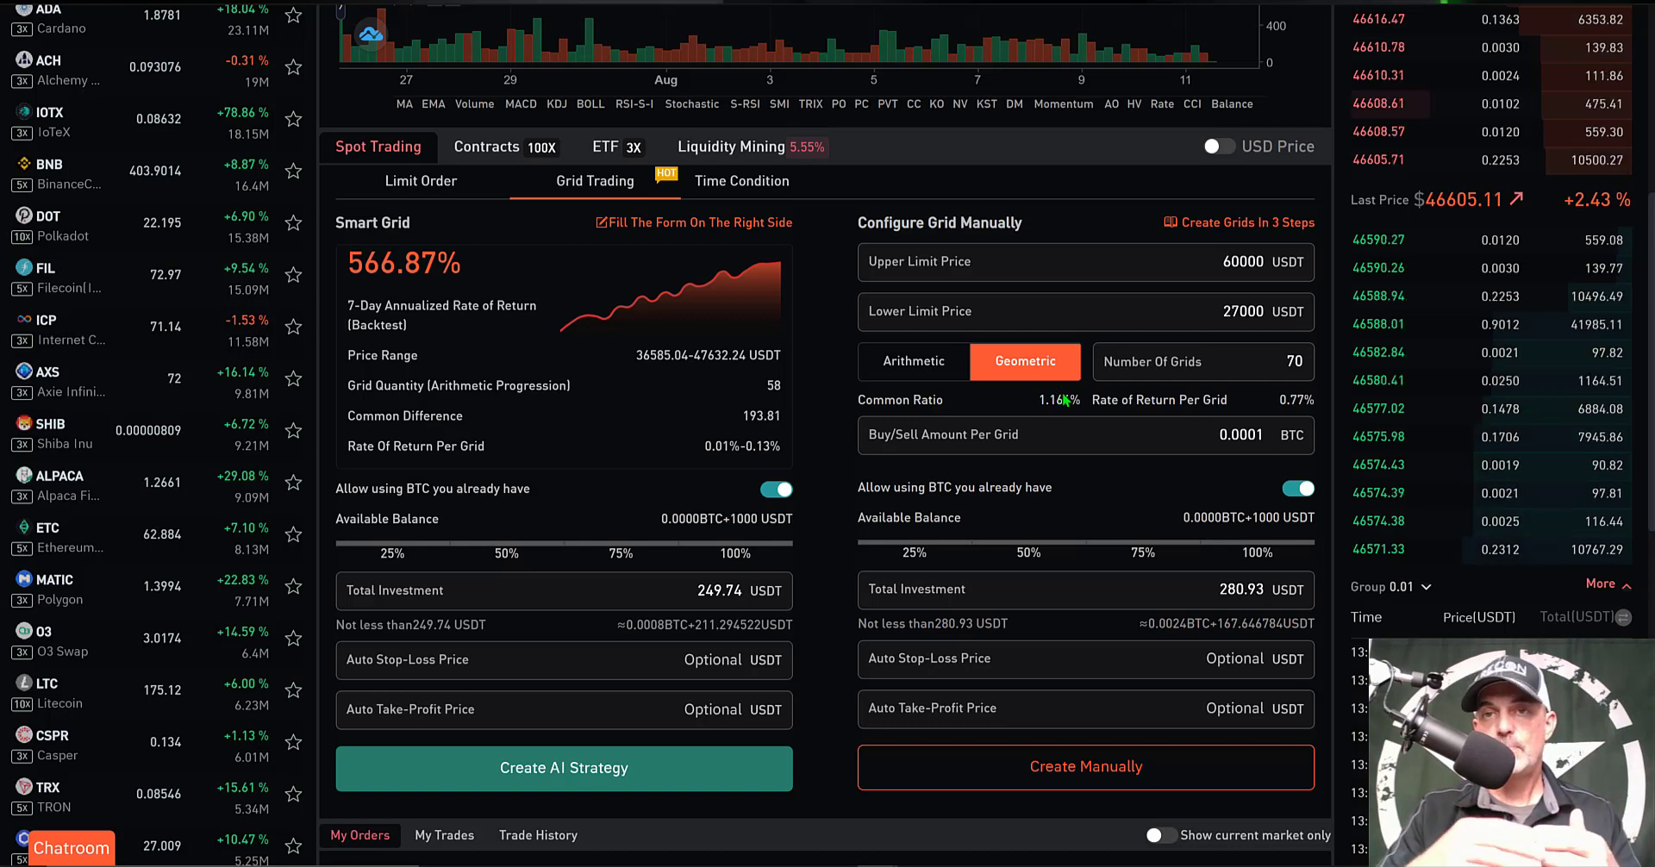
mouse_move(1153, 407)
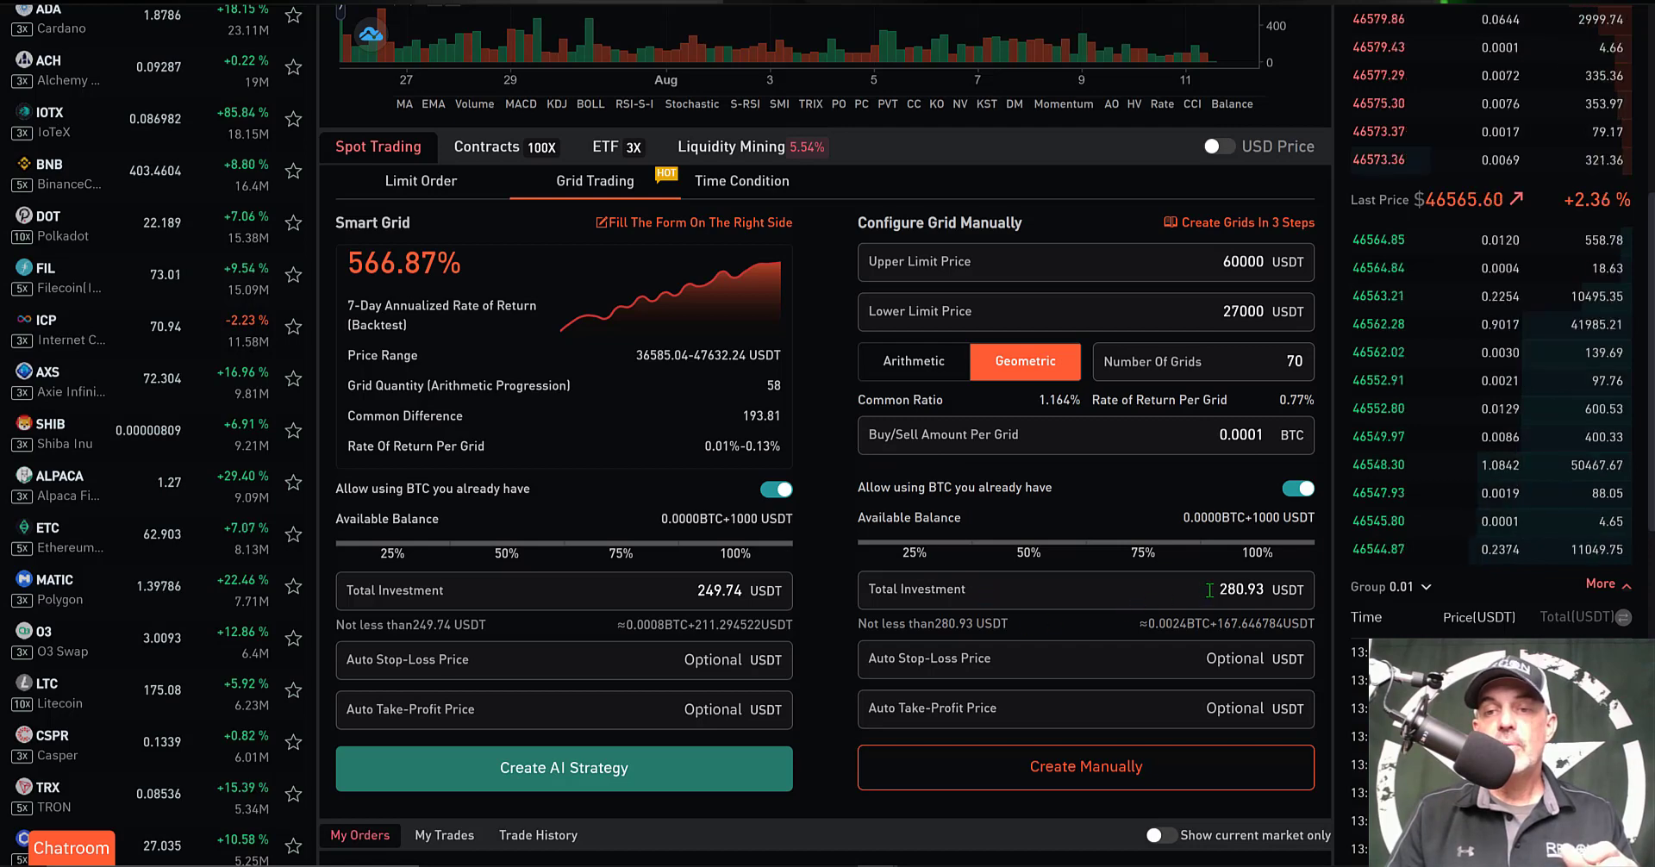
double_click(1269, 589)
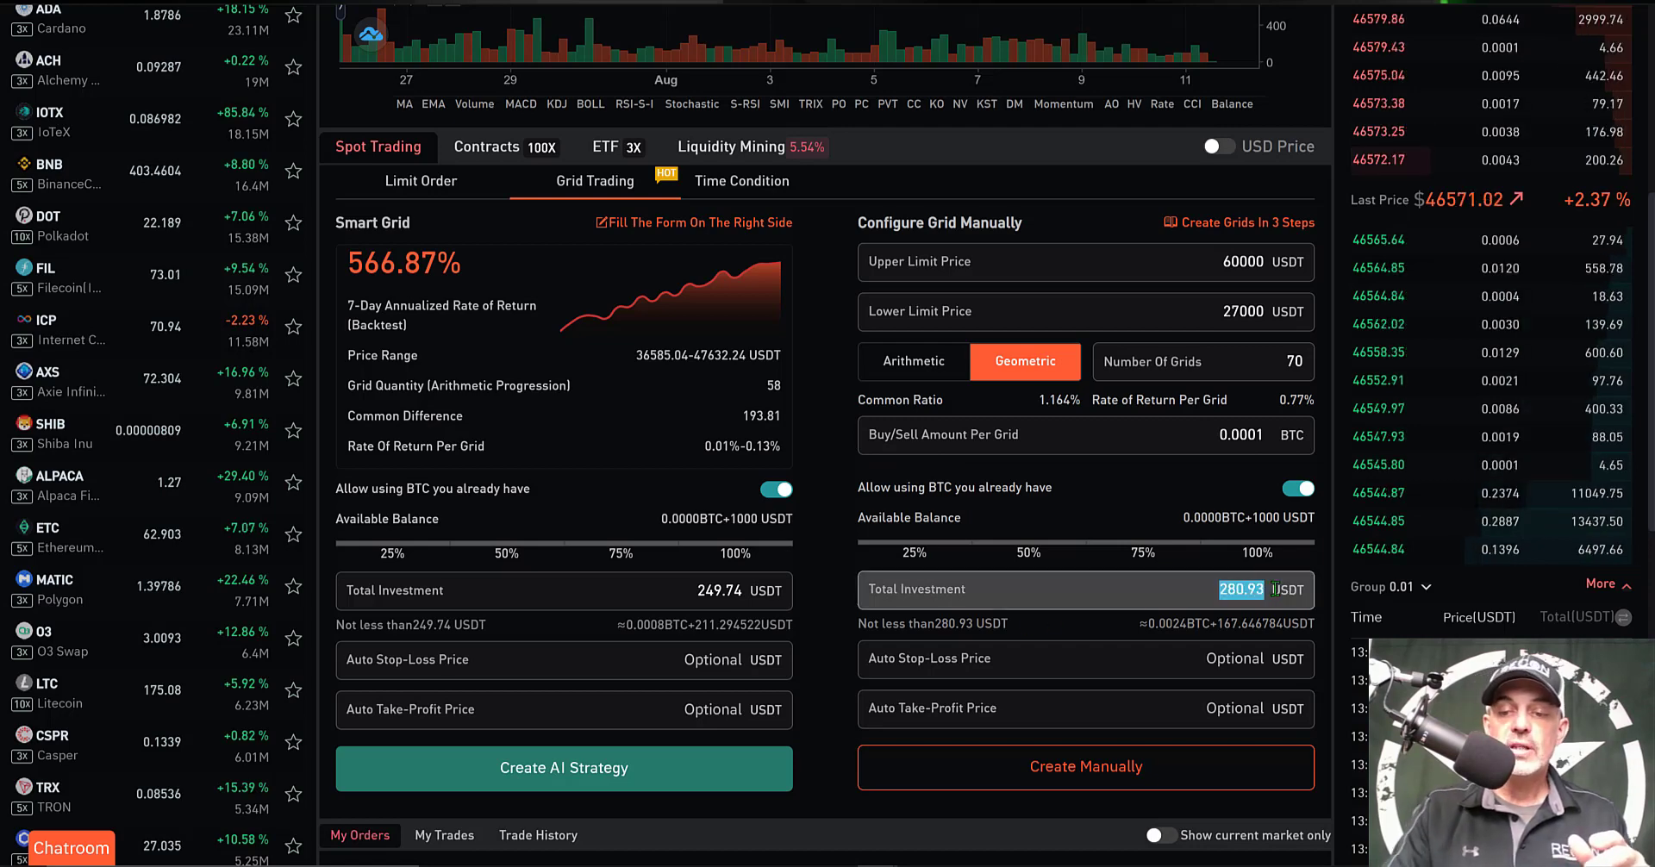
type("500")
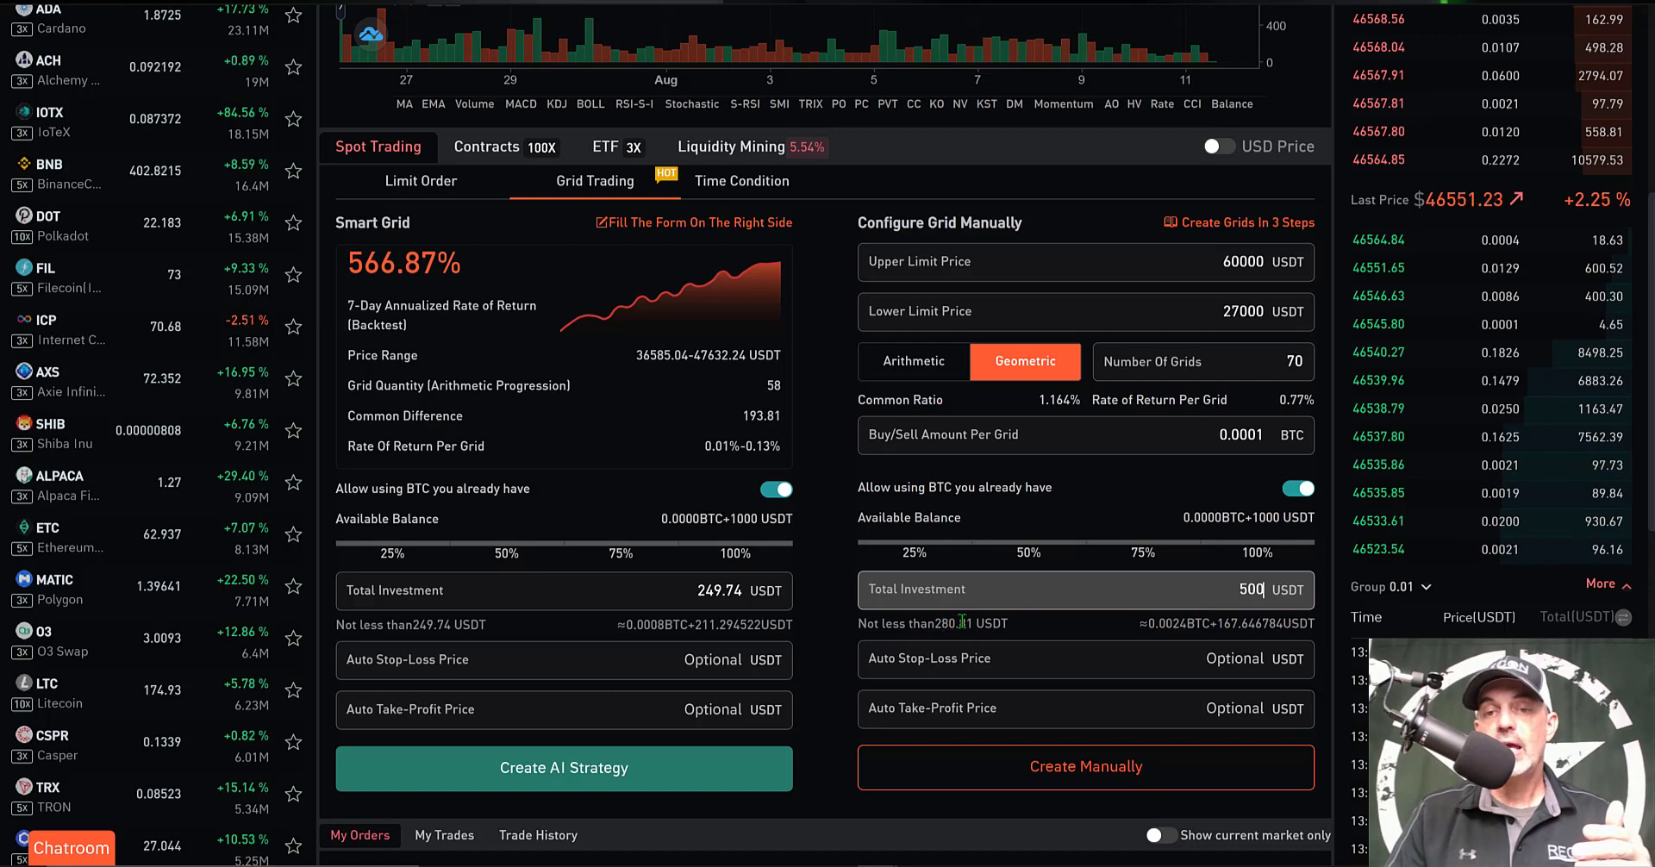
- Create the manually configured grid, accept the bootstrap buy order and authorize it with the fund password
mouse_move(900, 662)
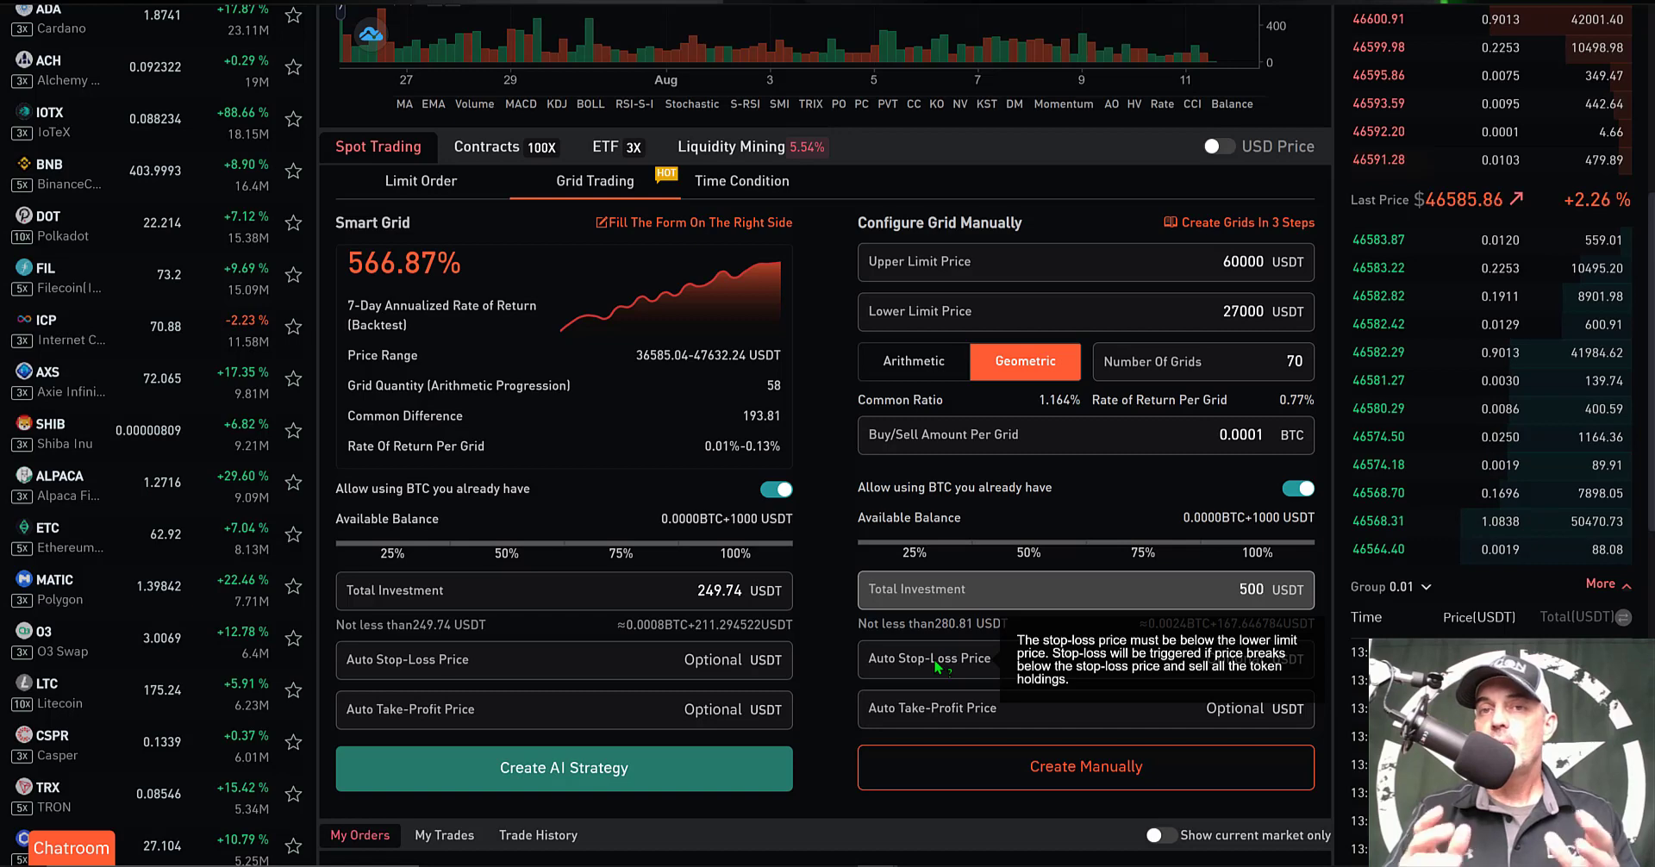
mouse_move(934, 714)
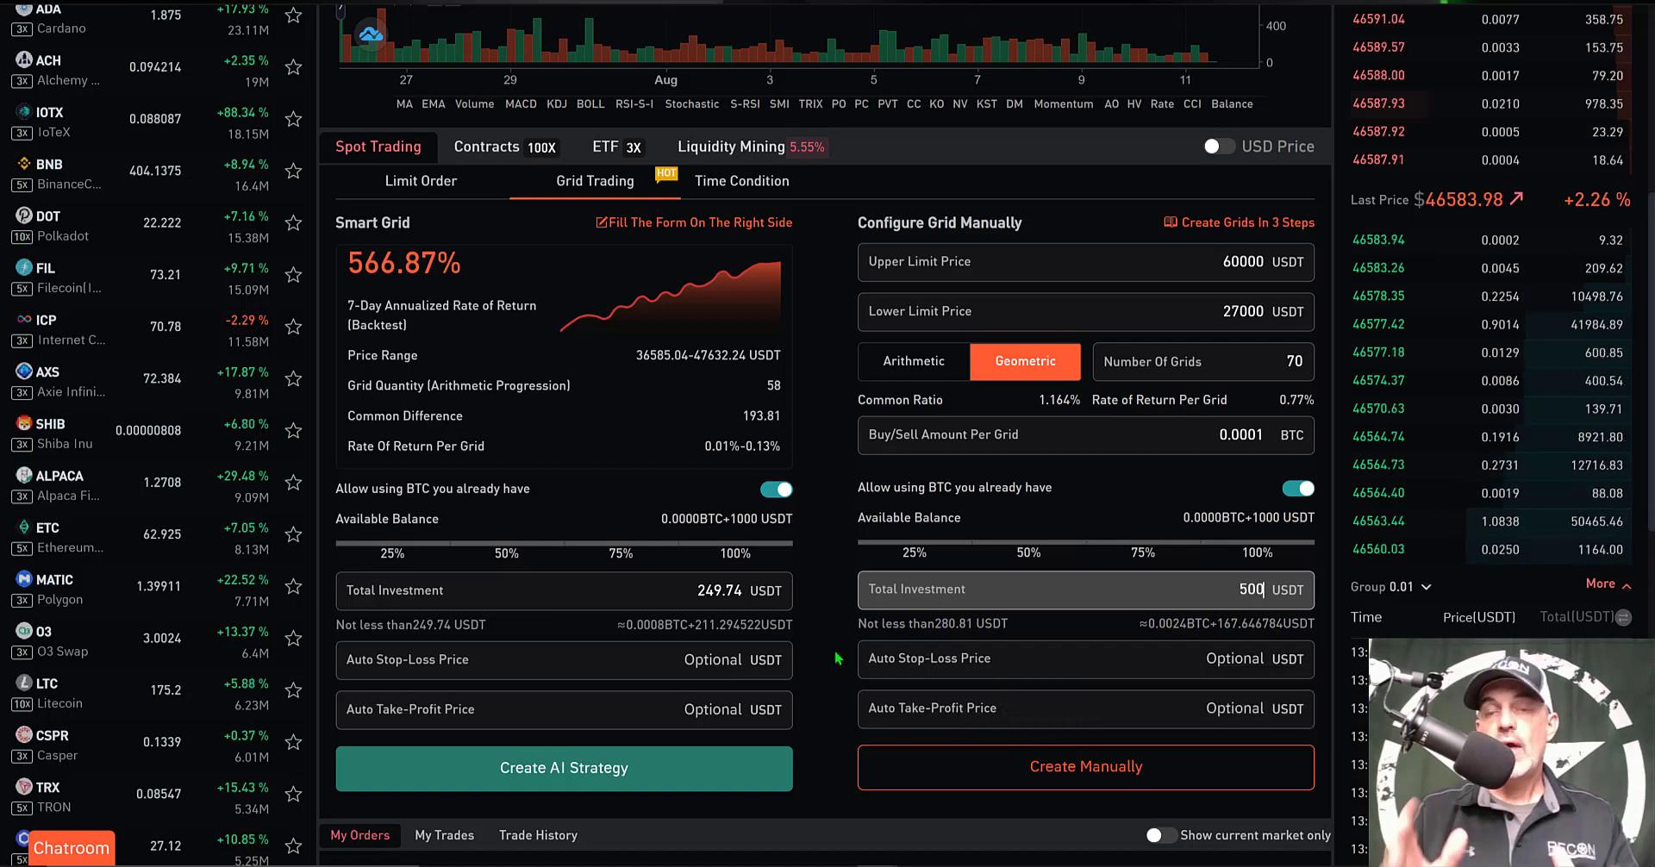
left_click(1069, 769)
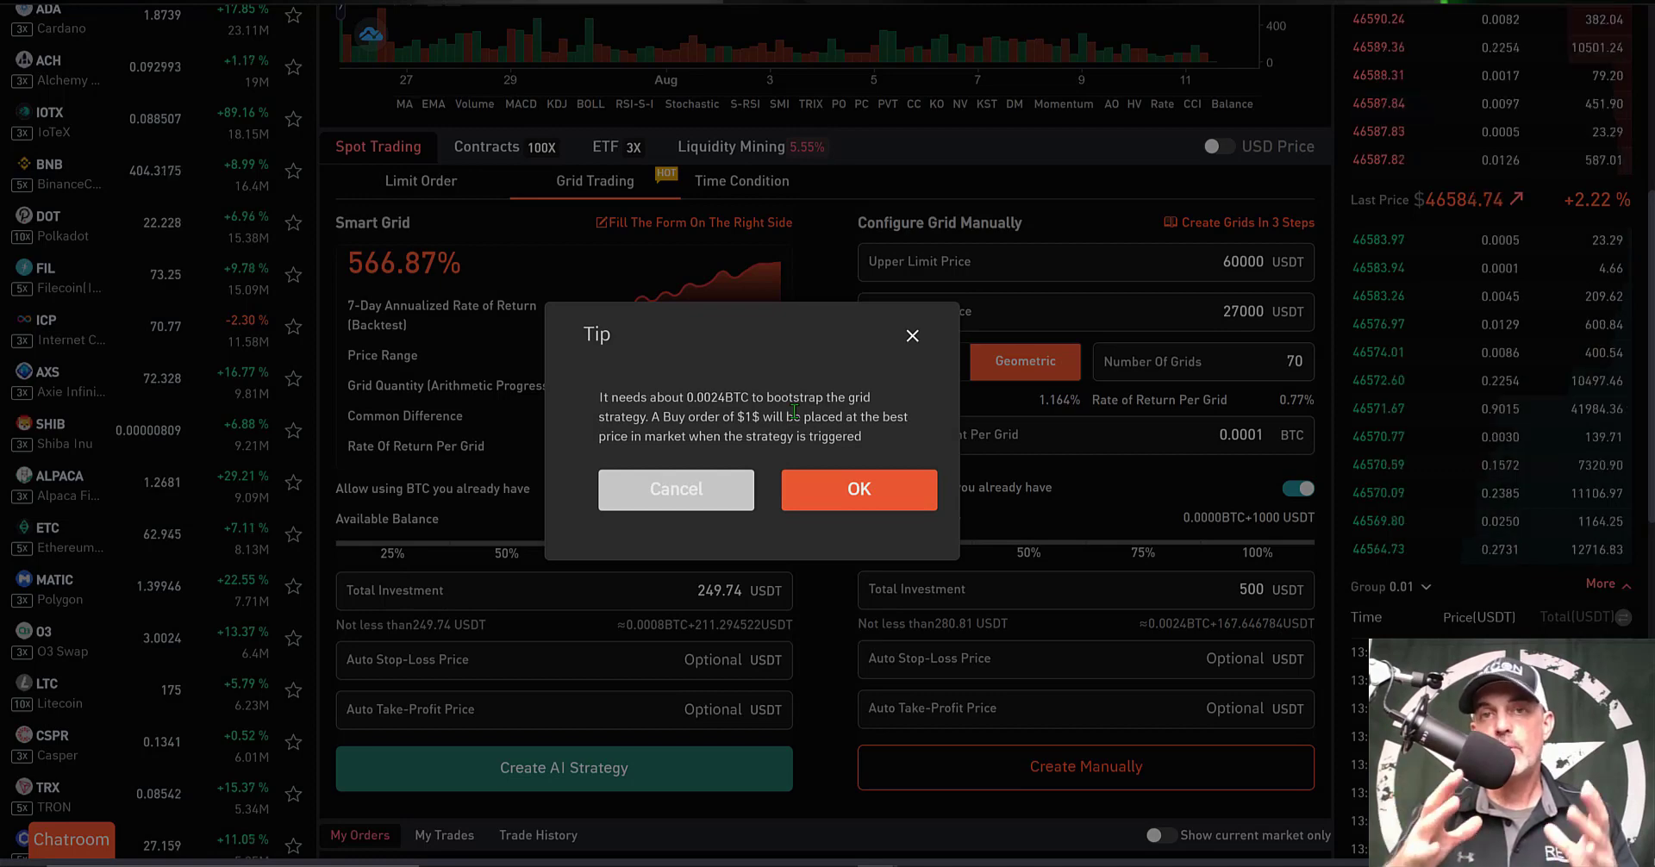
left_click(864, 480)
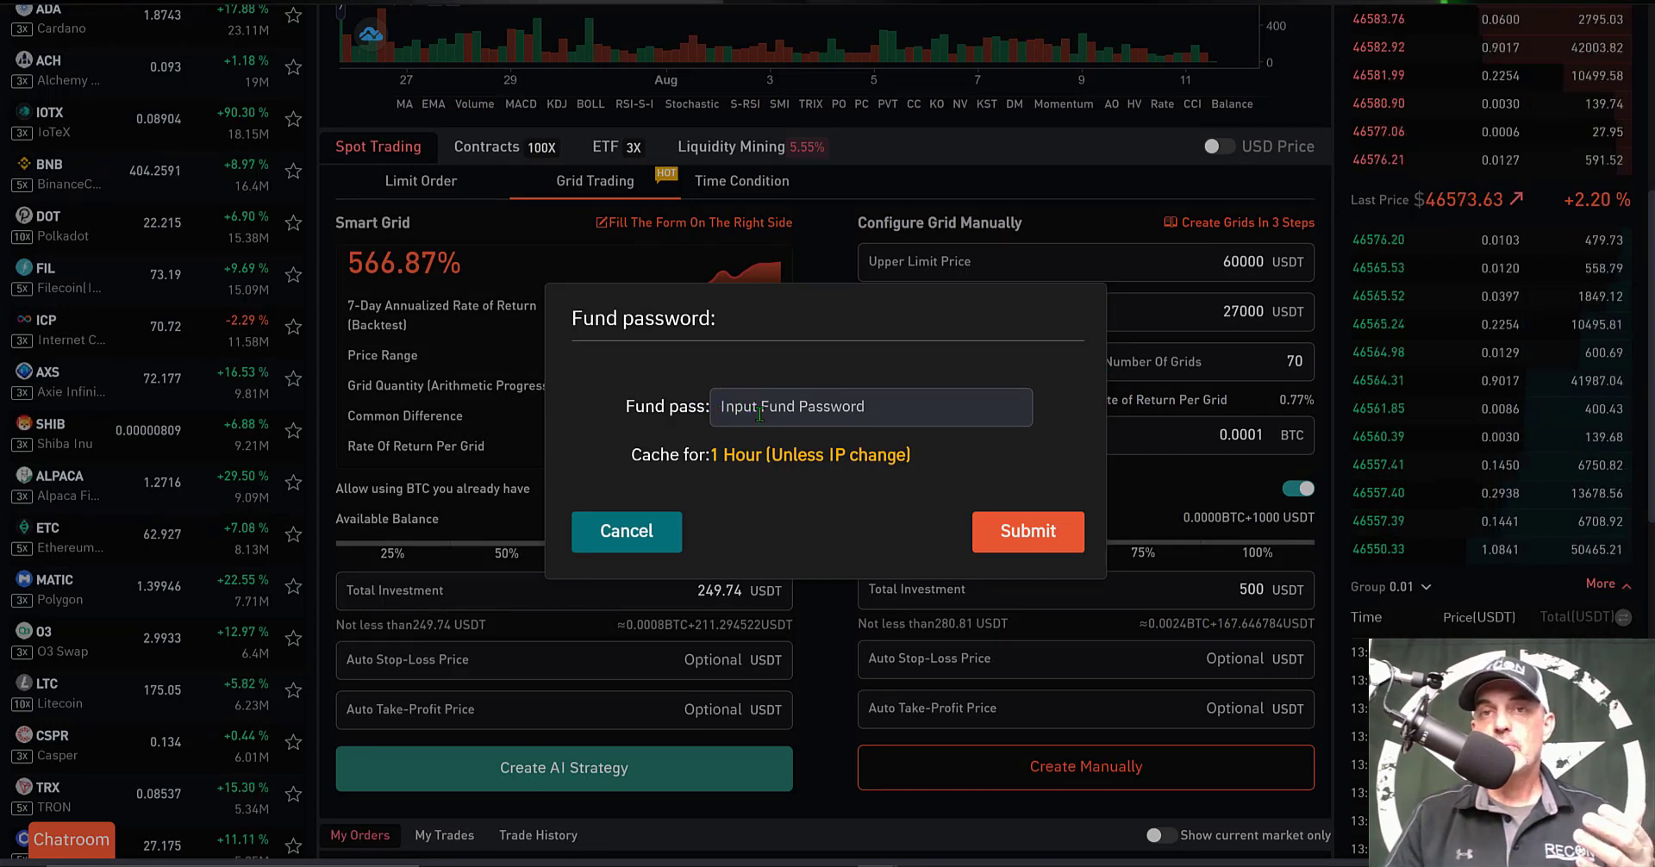
left_click(750, 414)
key("ctrl+v")
key("Return")
- Go to the ongoing spot grid strategies and review the running details of the BTC/USDT grid
scroll(486, 772, "down", 3)
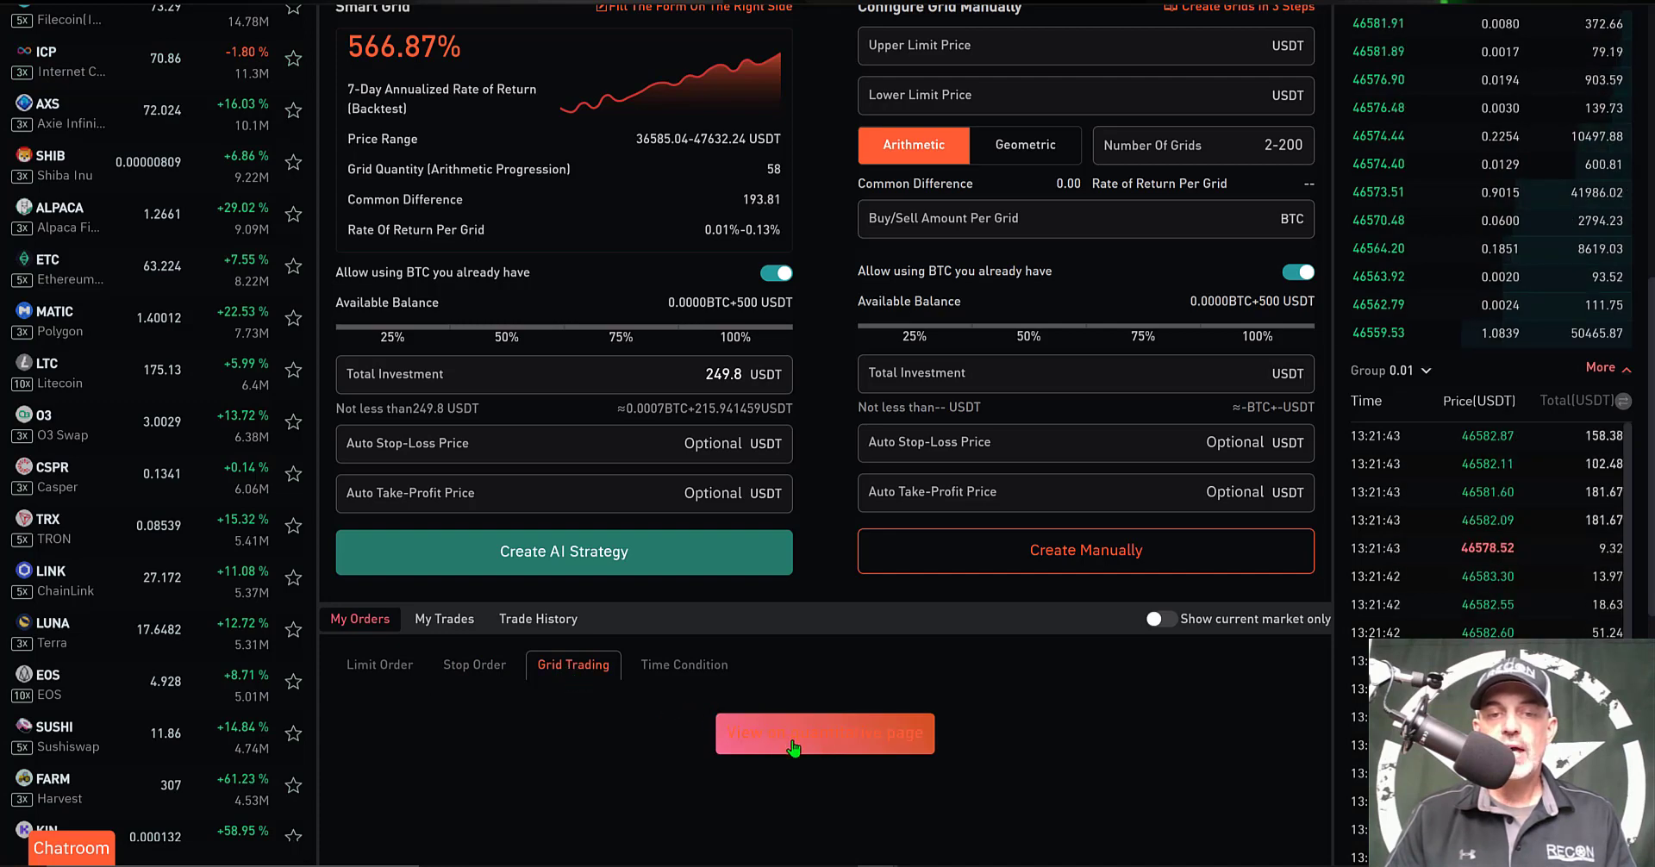
left_click(834, 737)
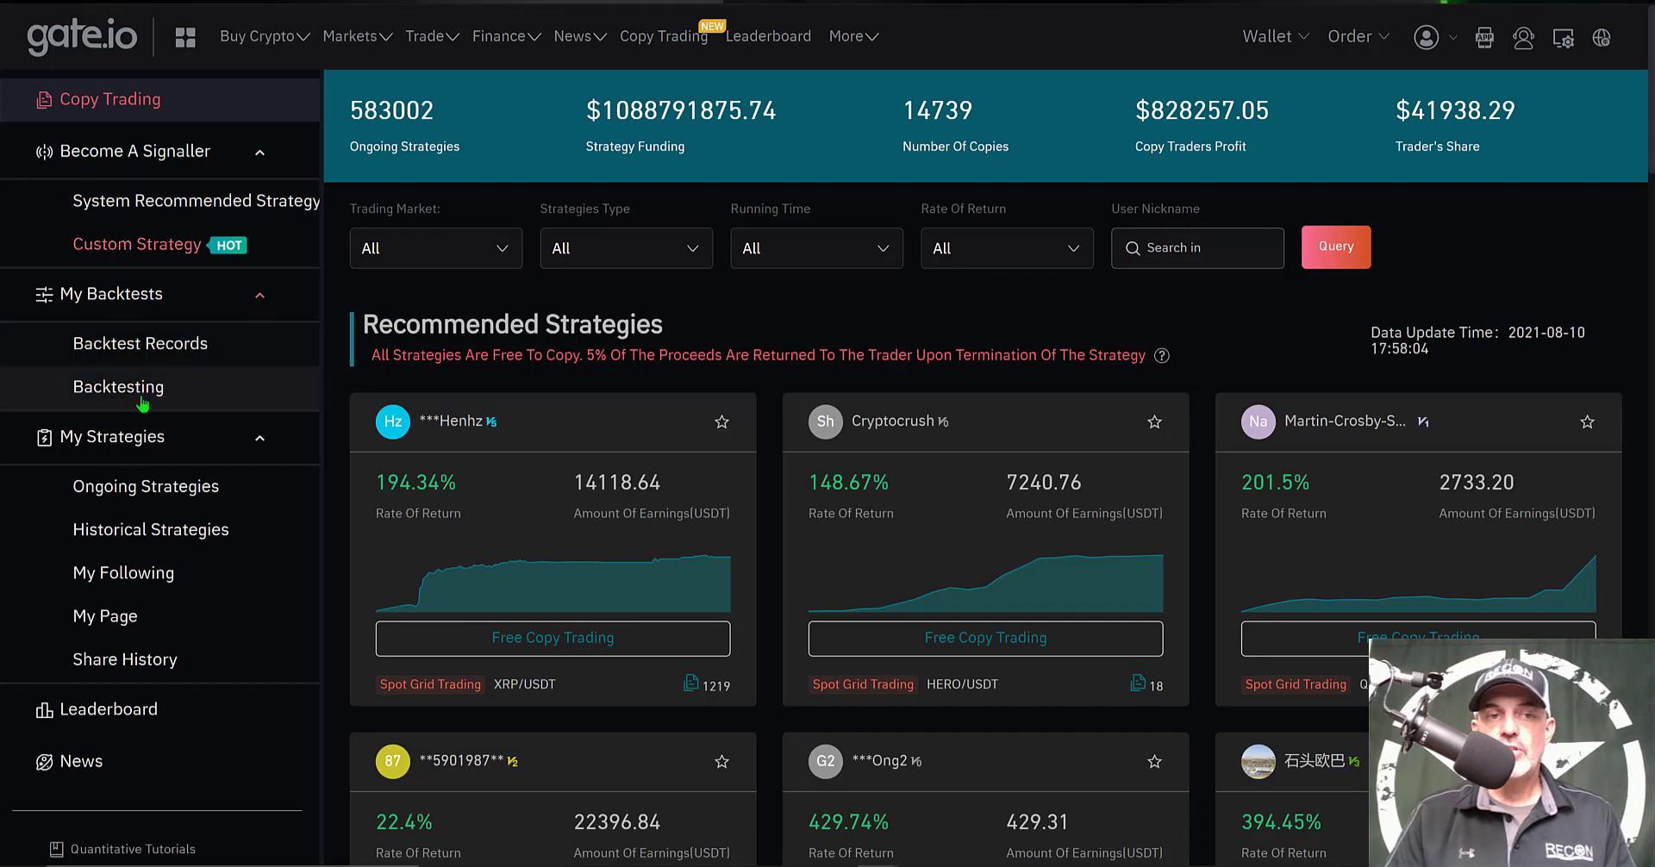
left_click(179, 490)
left_click(443, 183)
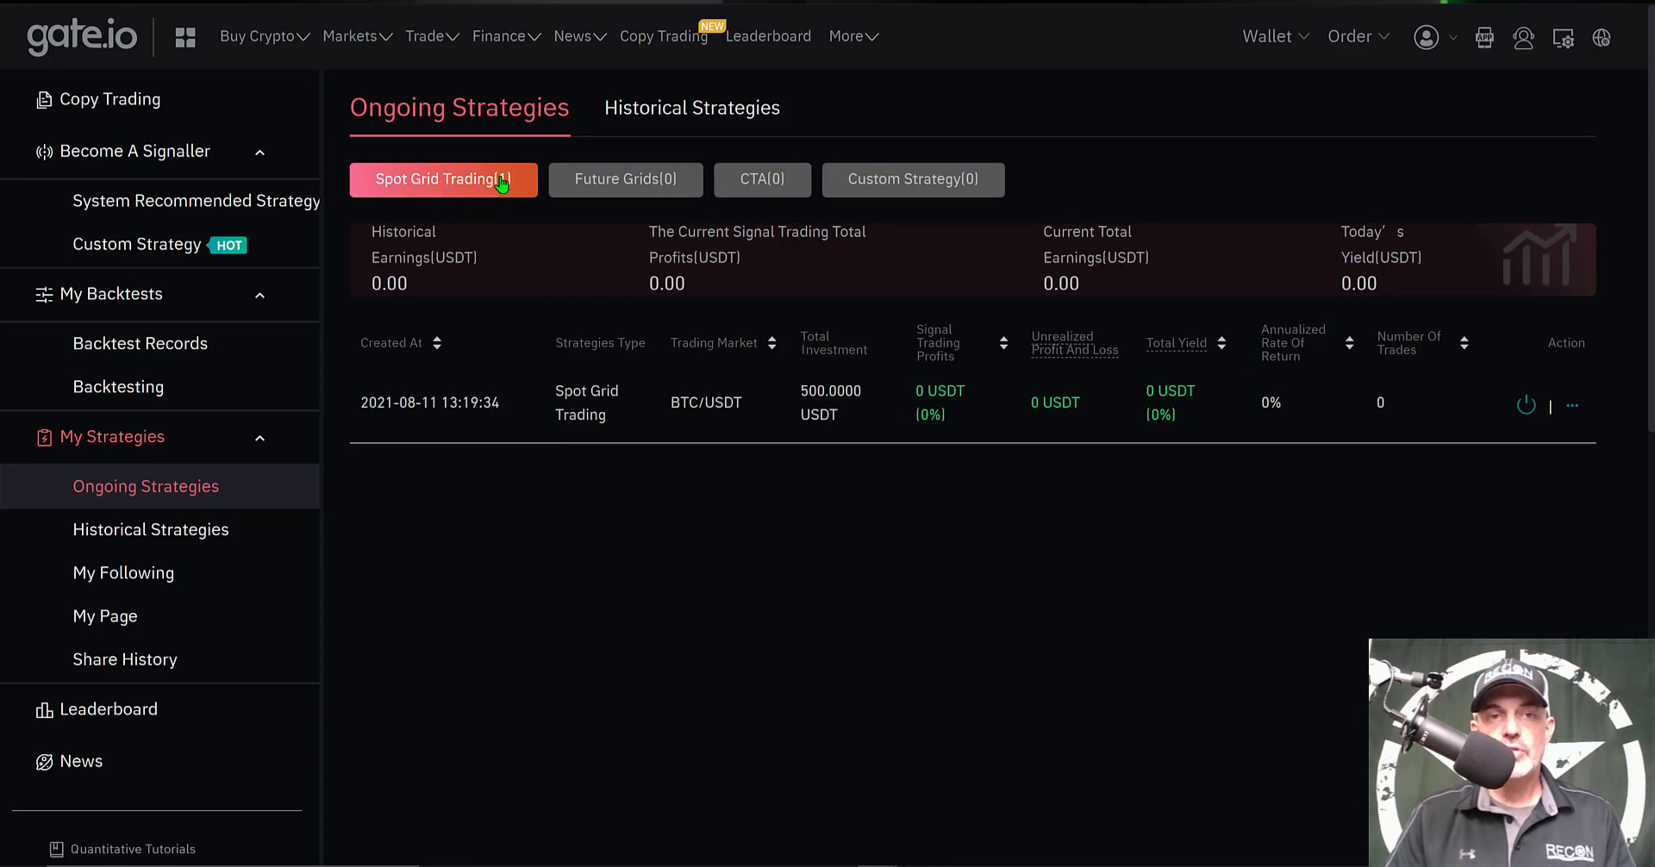
left_click(473, 414)
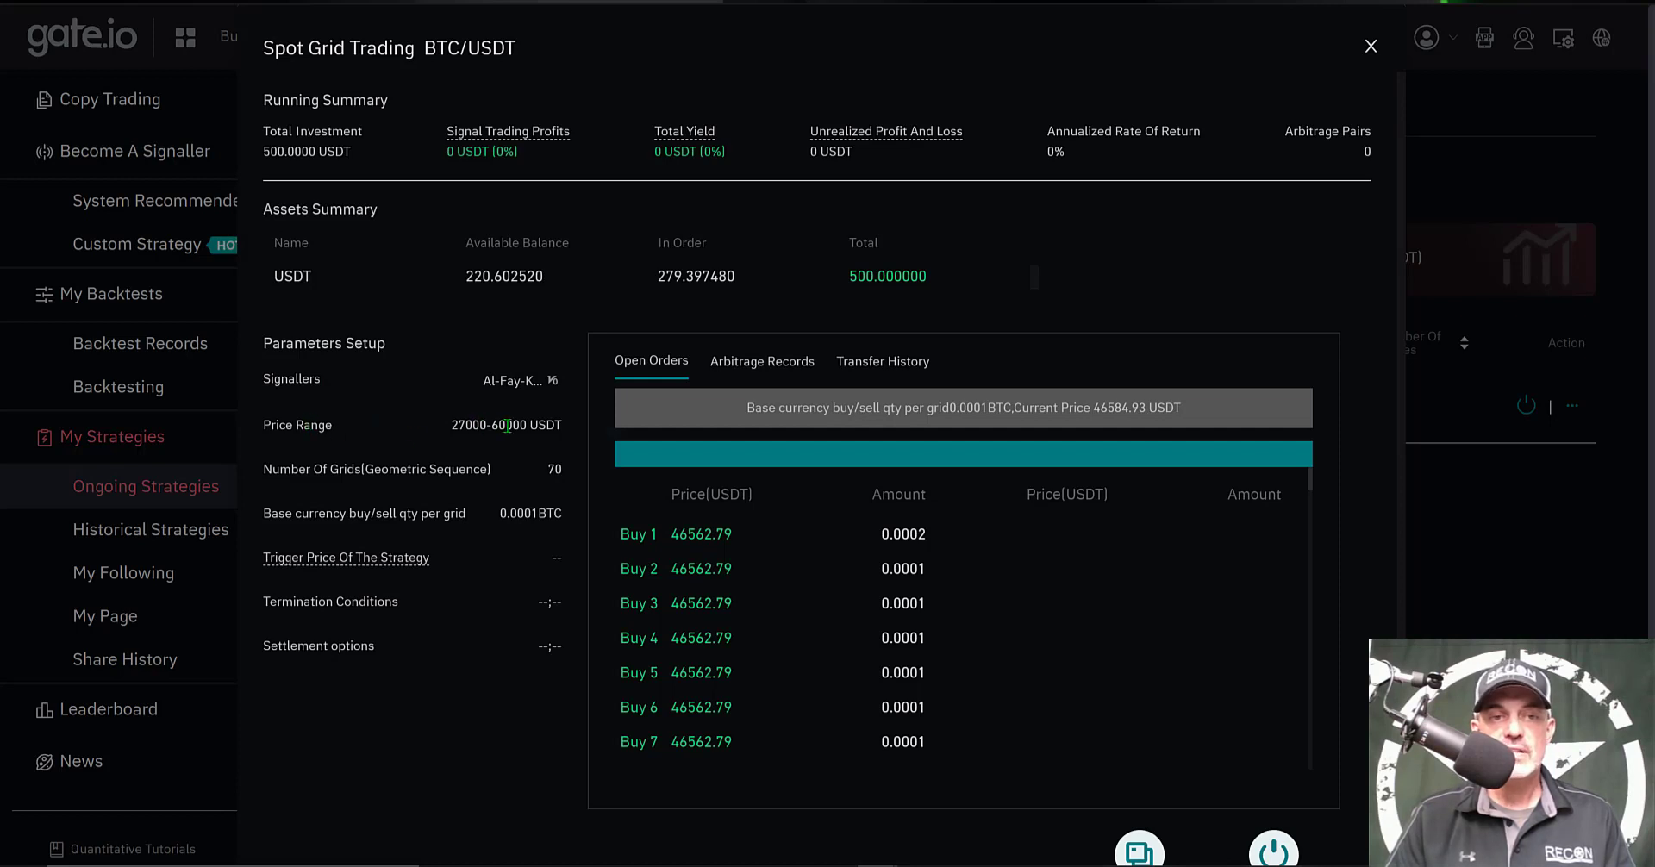
key("Escape")
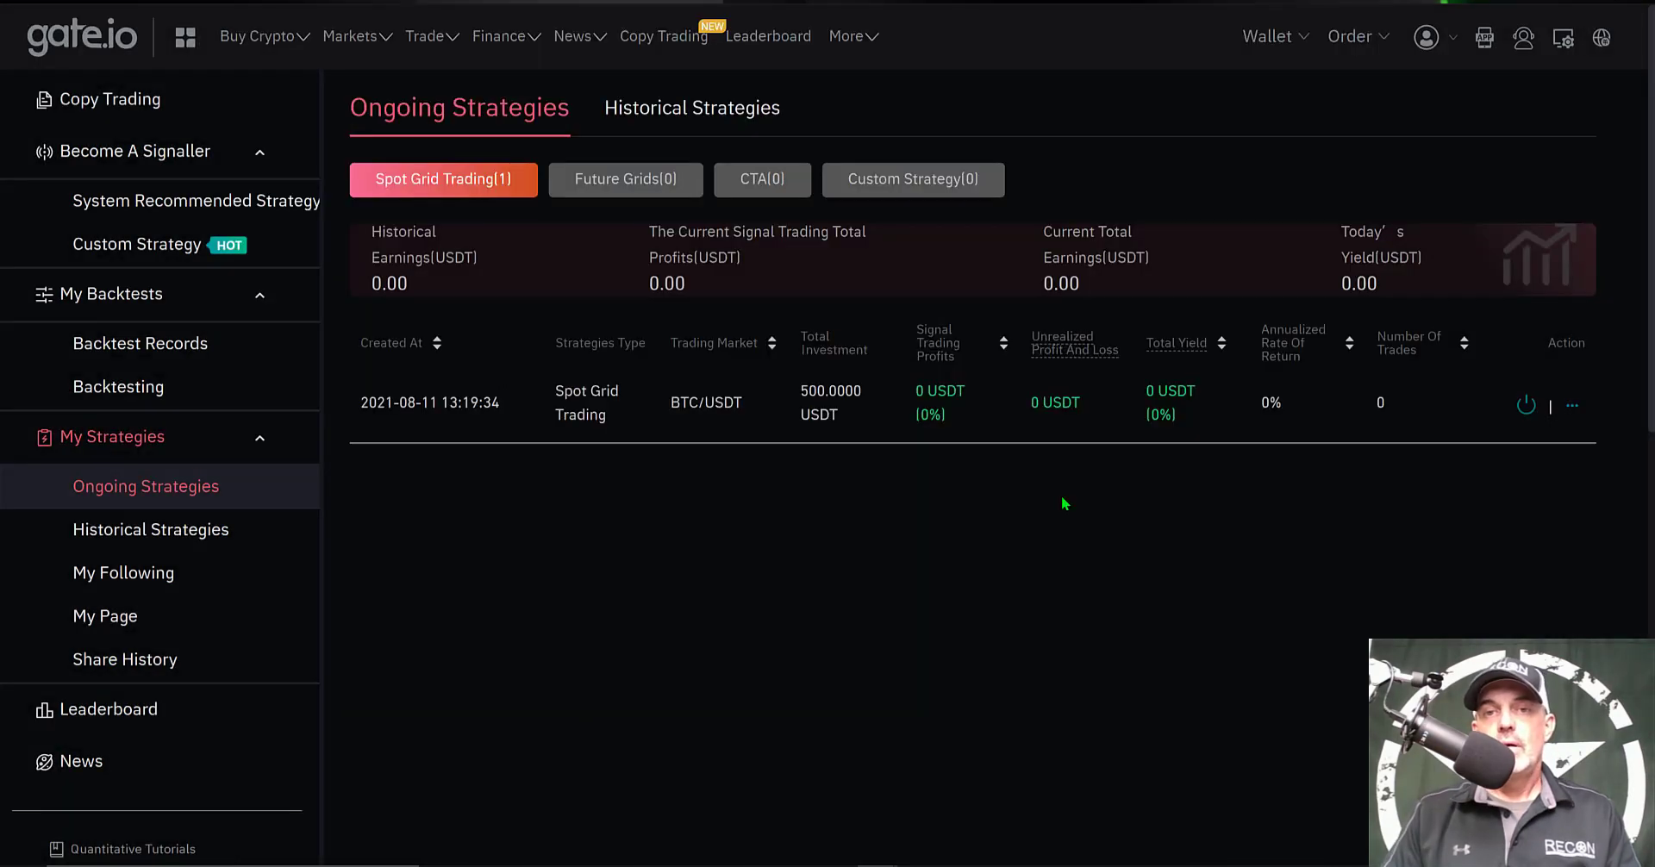